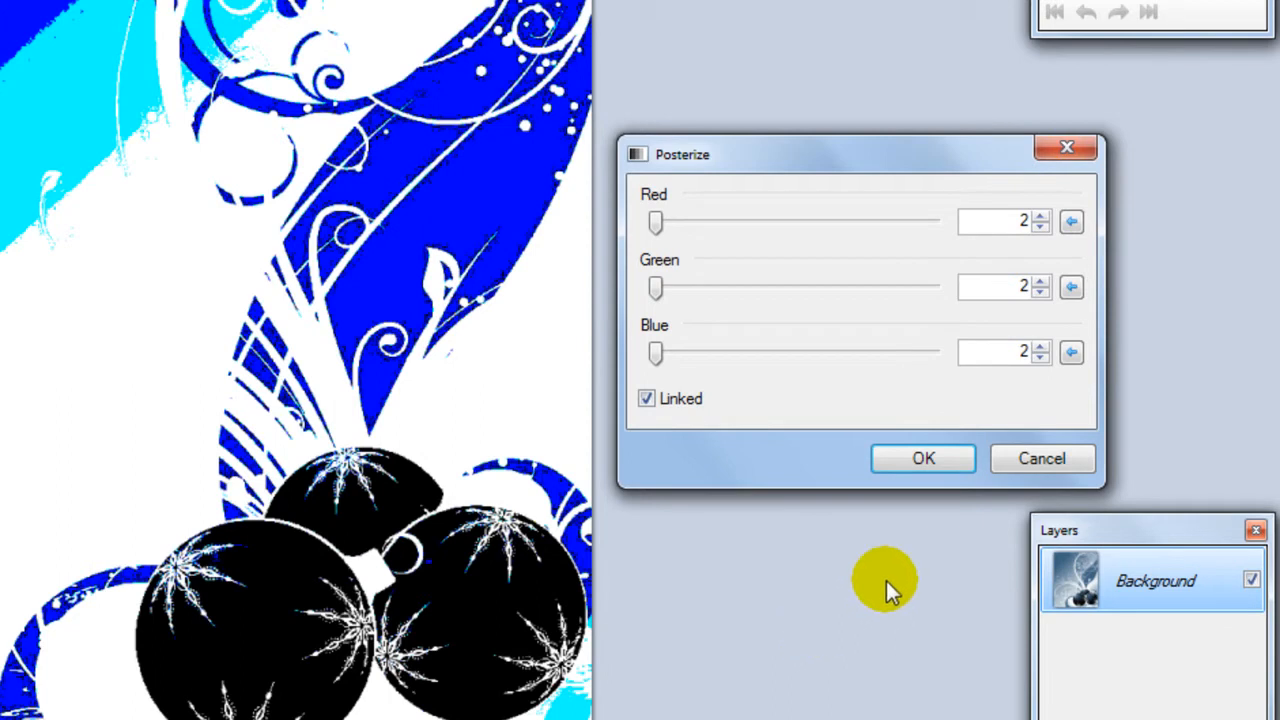
Posterize the Christmas ornament picture with 2 levels for red, green and blue, and convert it to black and white.
left_click(925, 459)
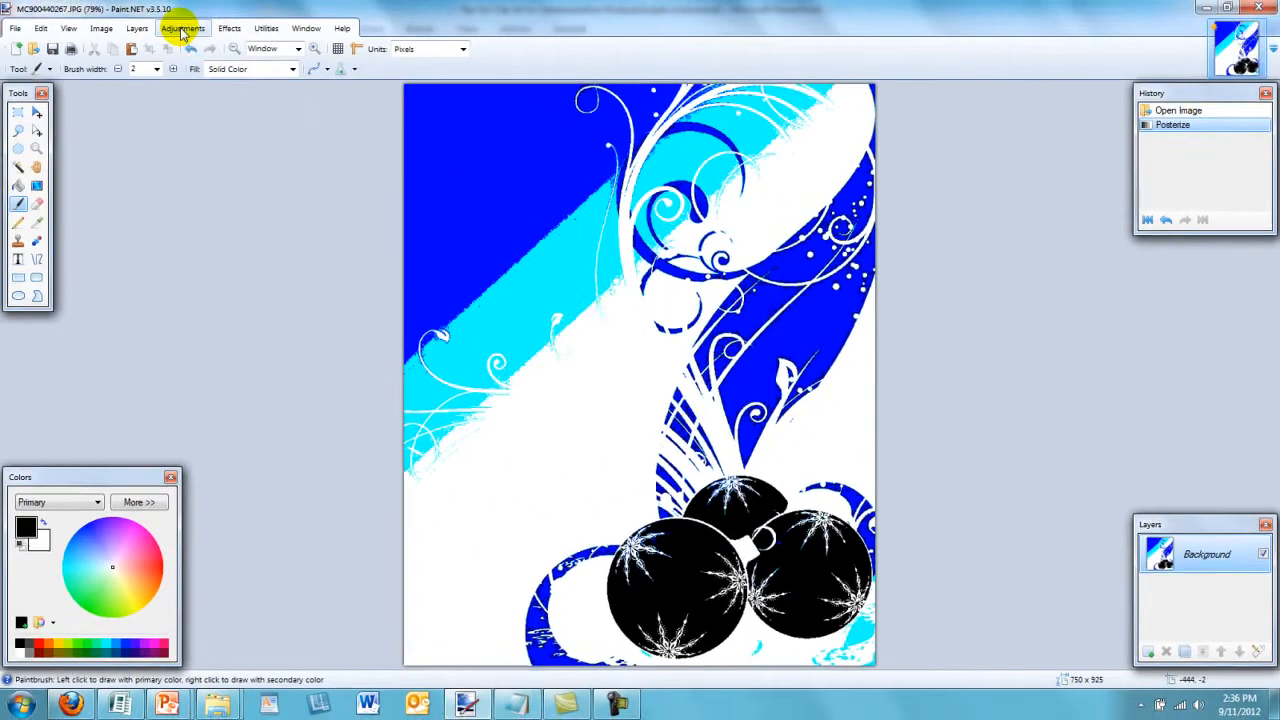
left_click(183, 29)
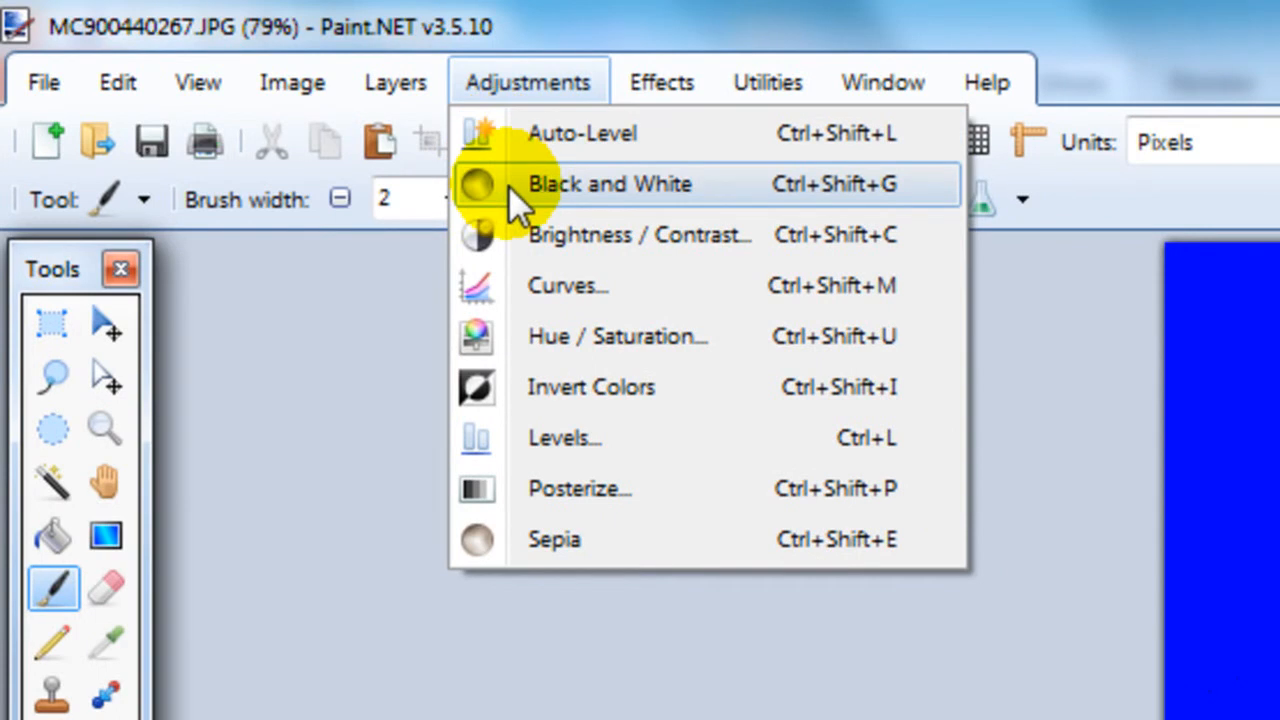
left_click(508, 185)
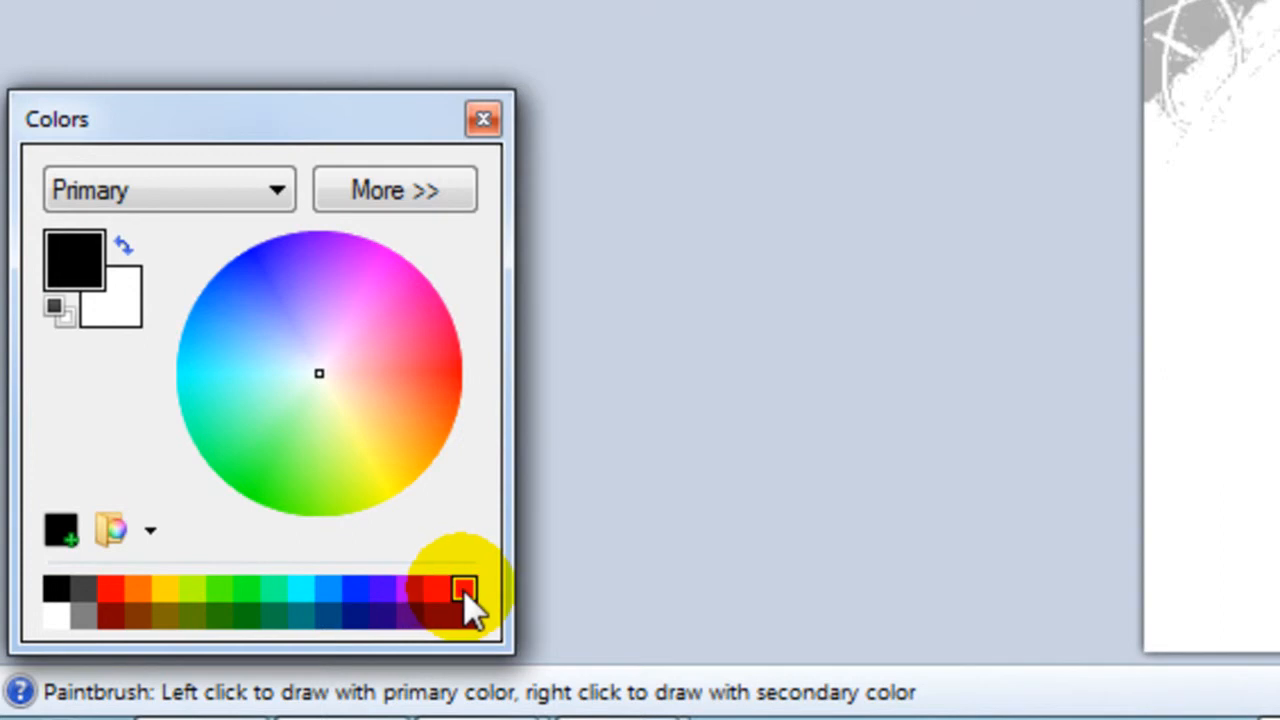
Choose magenta as the primary color and fill the three black ornaments with it using the Paint Bucket.
left_click(465, 588)
left_click(438, 590)
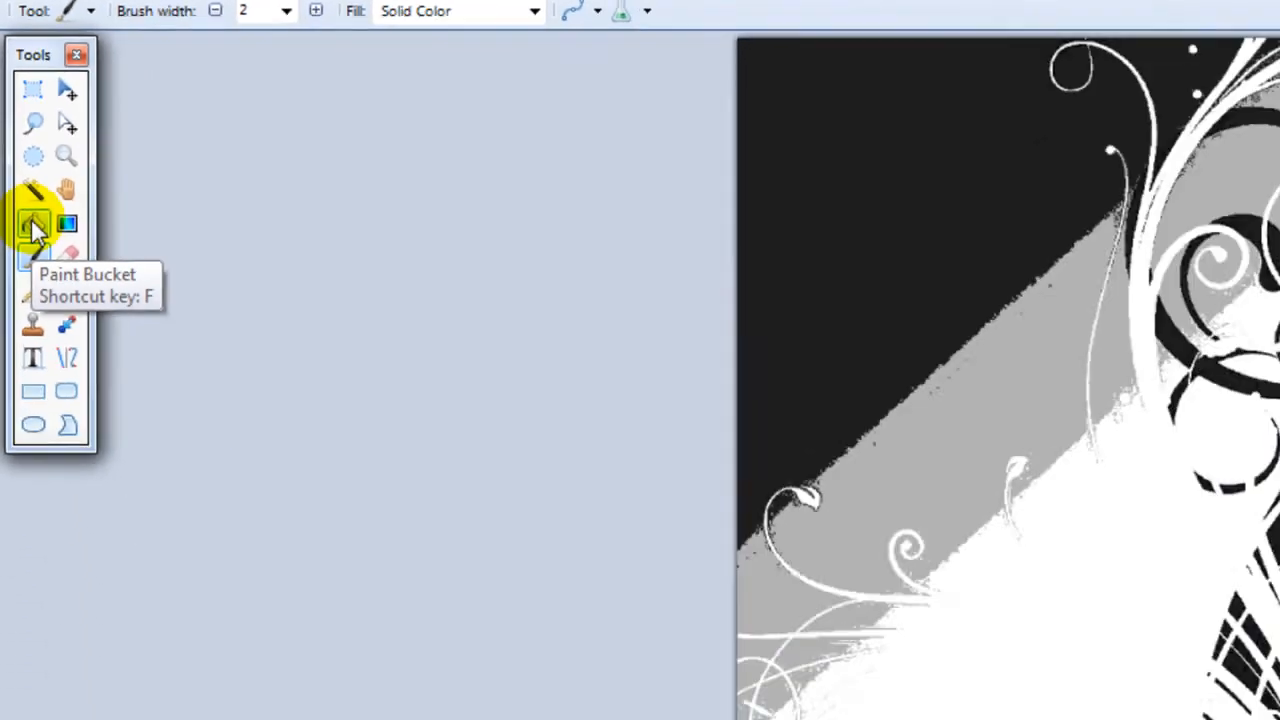
left_click(46, 321)
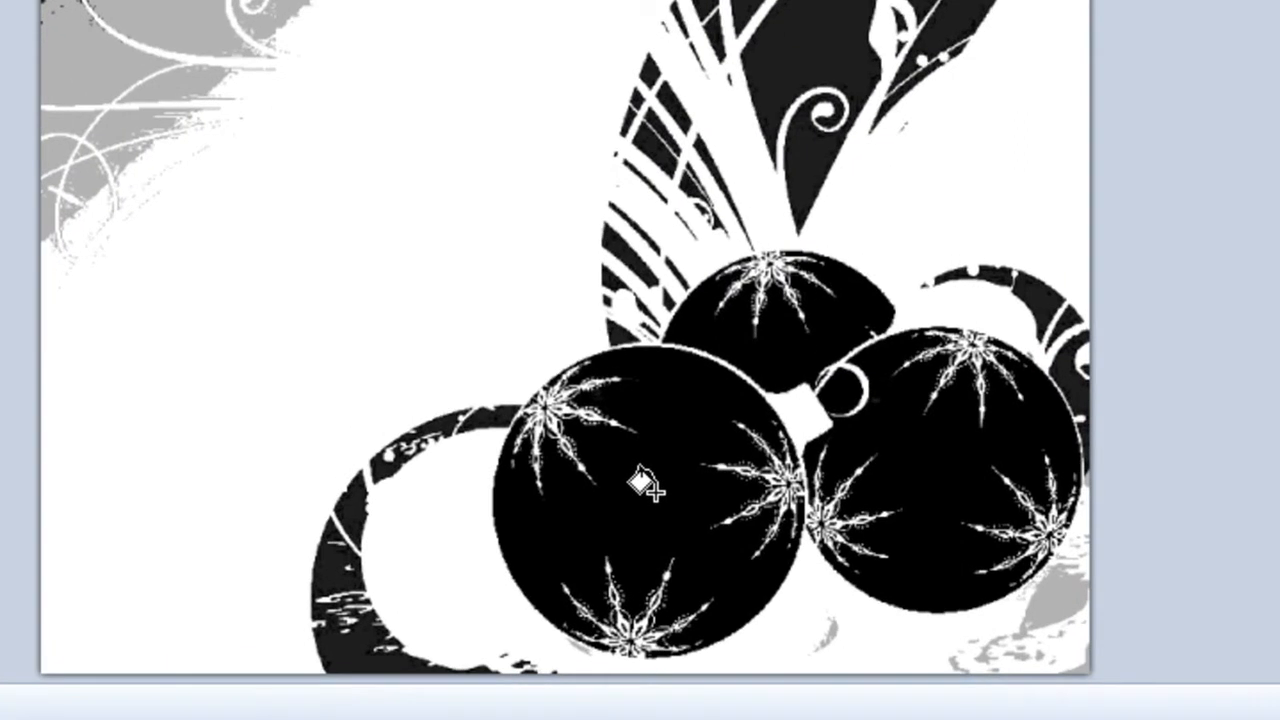
left_click(648, 486)
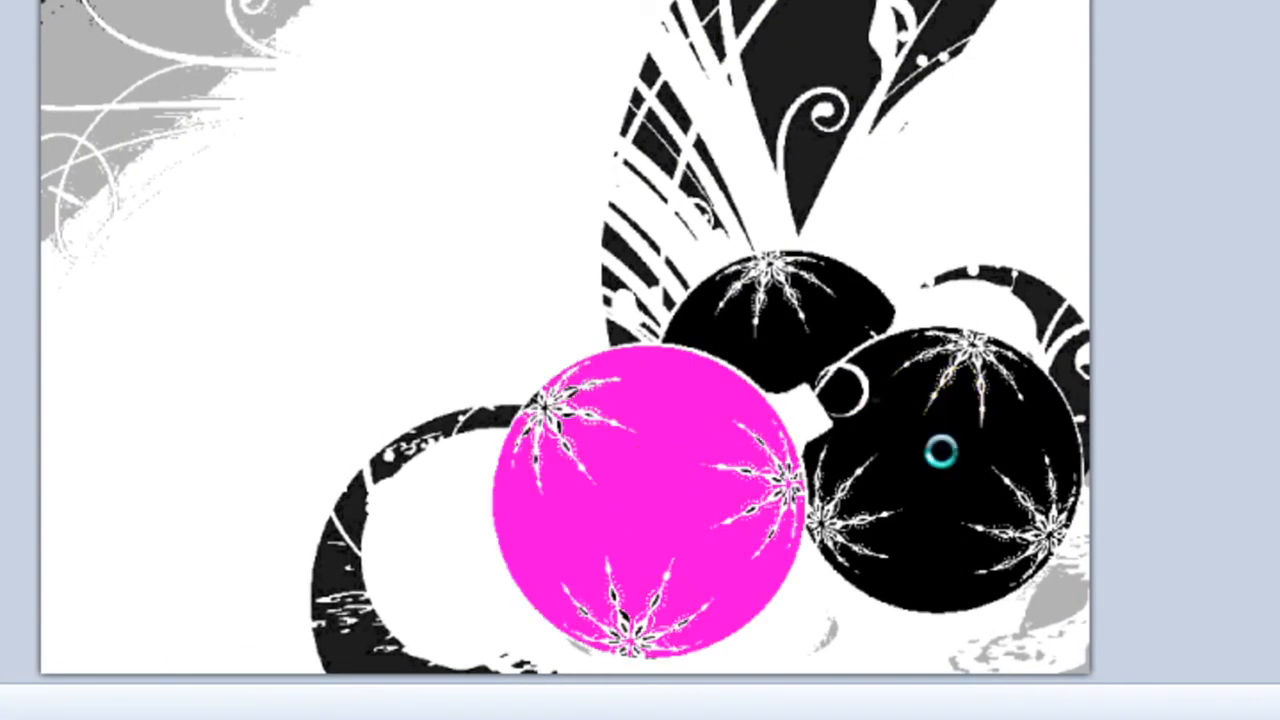
left_click(941, 452)
left_click(755, 290)
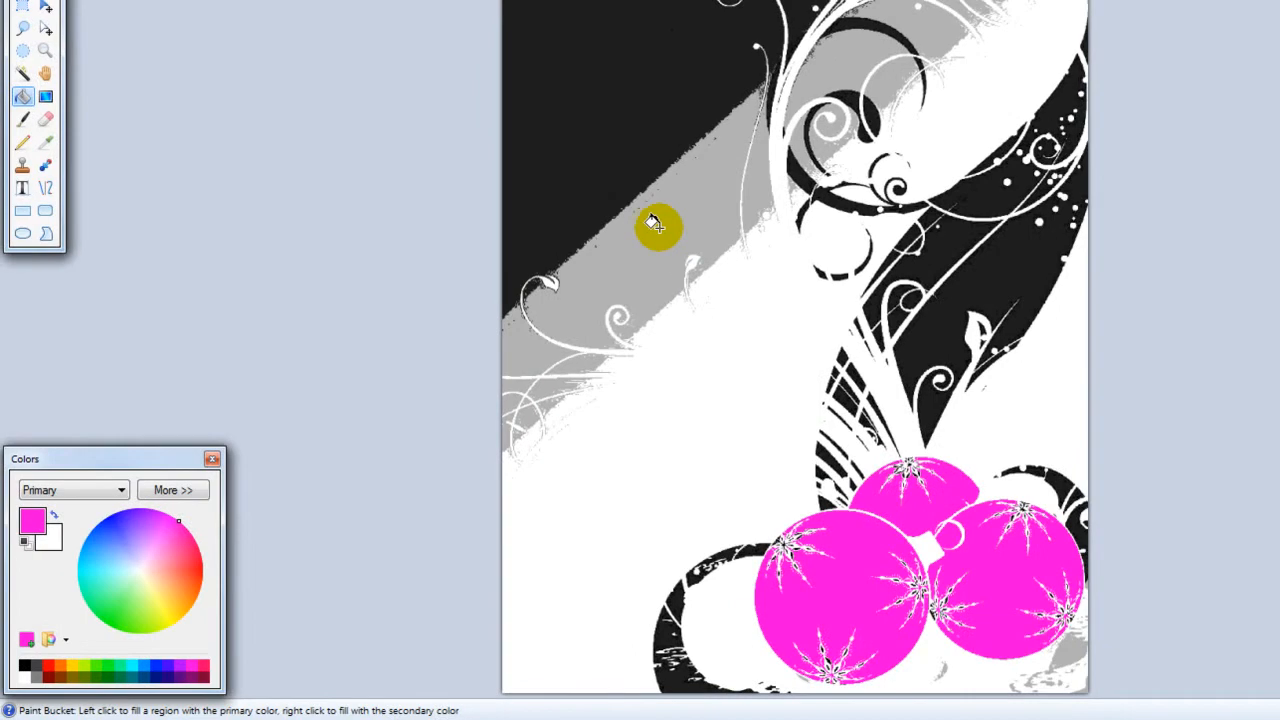
Fill the grey diagonal band and the grey areas around the swirls in the upper part of the picture with magenta.
left_click(654, 208)
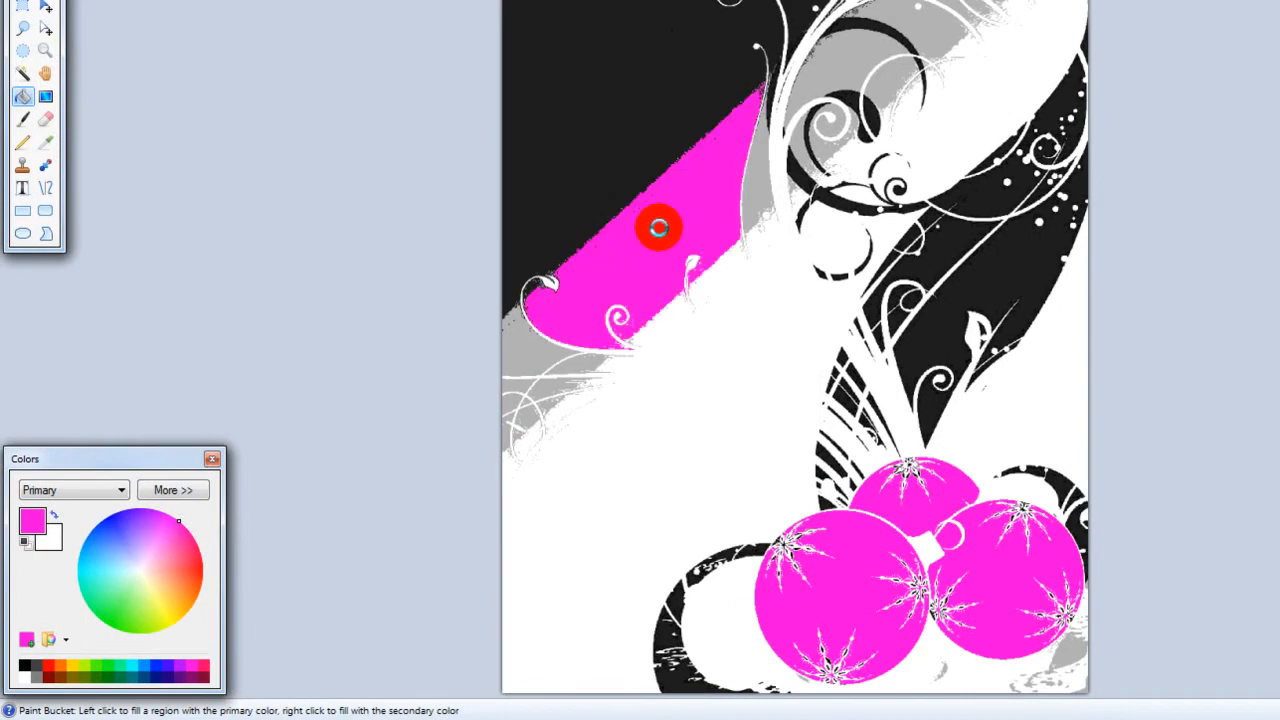
left_click(765, 200)
left_click(812, 140)
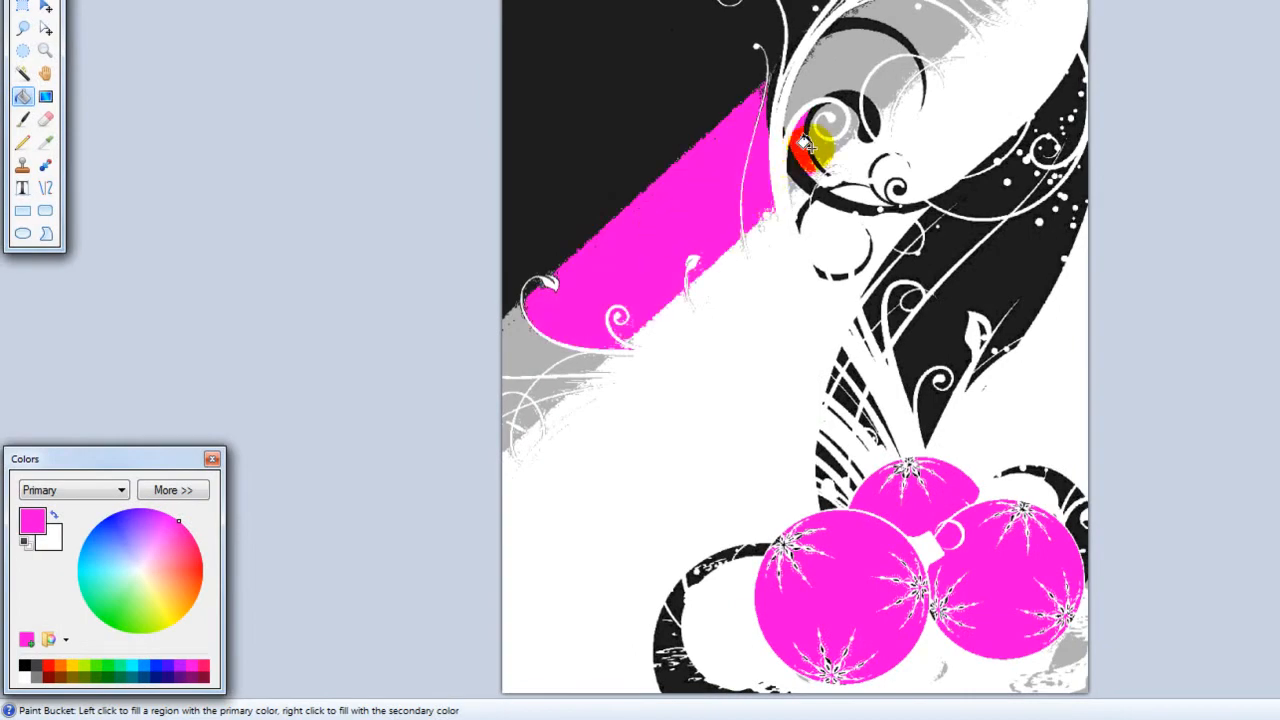
left_click(828, 122)
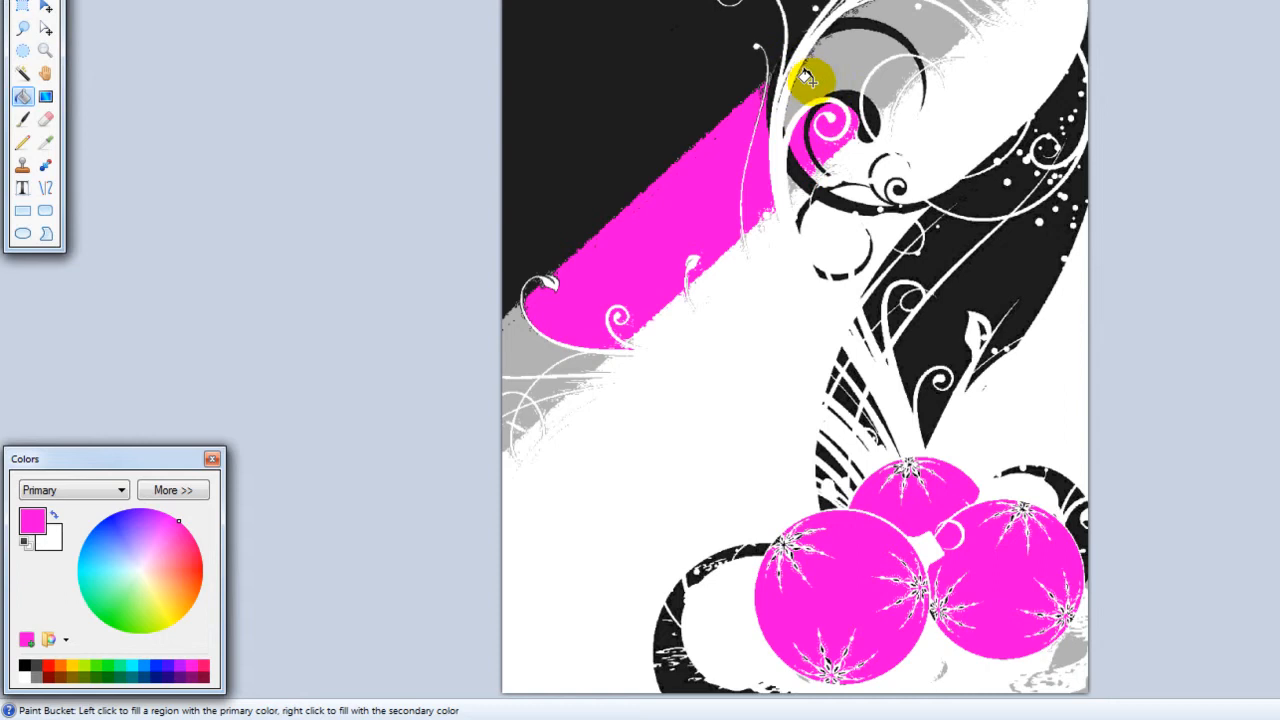
left_click(806, 78)
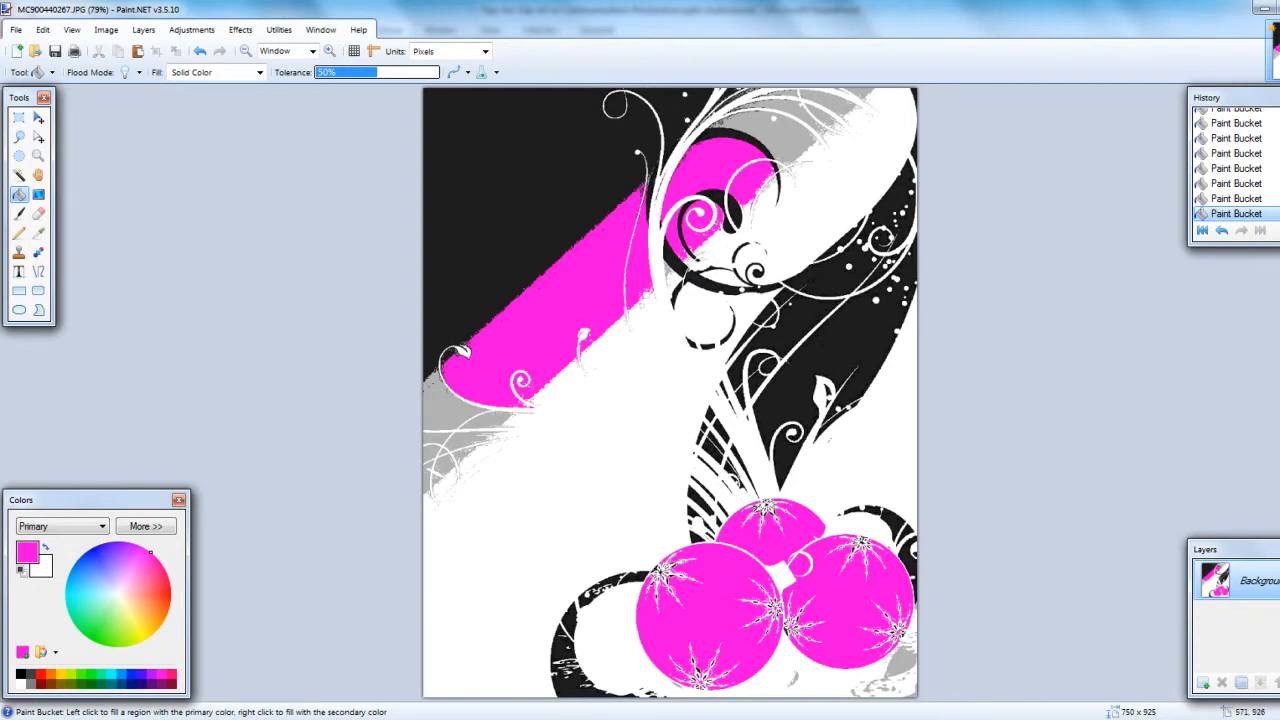
left_click(504, 346)
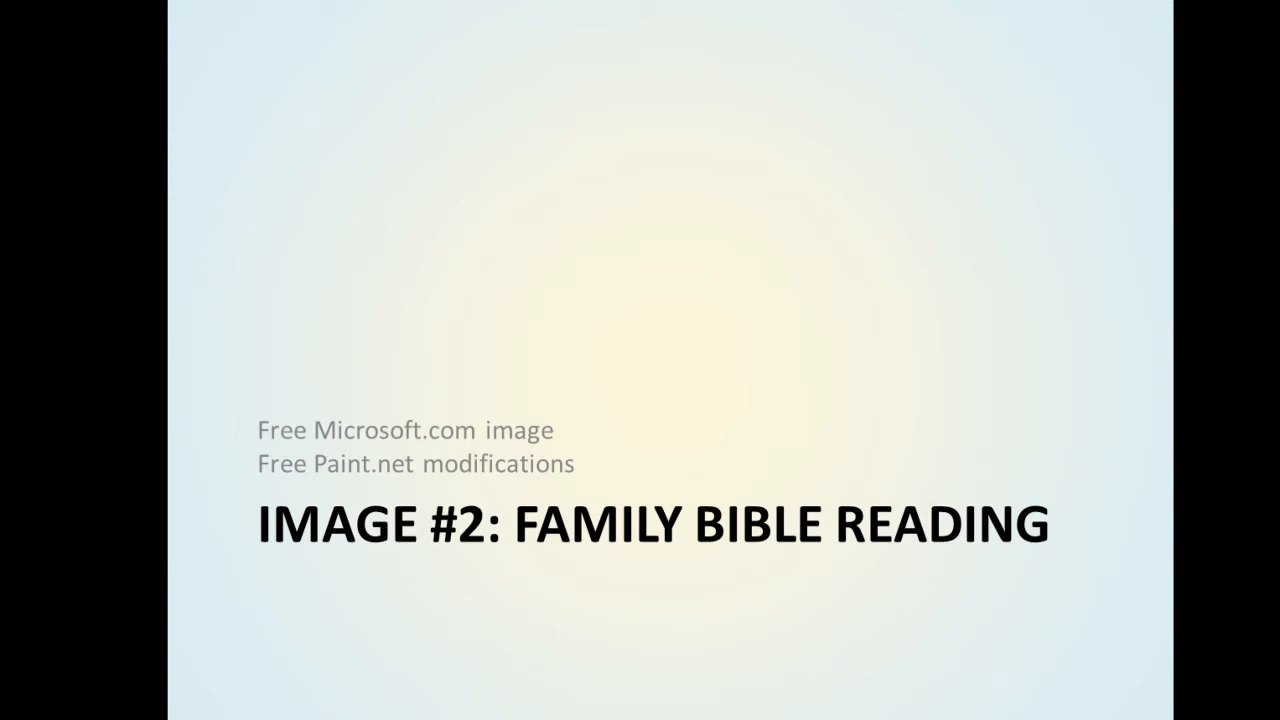
Try the Ink Sketch effect on the family reading photo with ink outline 22 and coloring 19, and undo it.
key("Right")
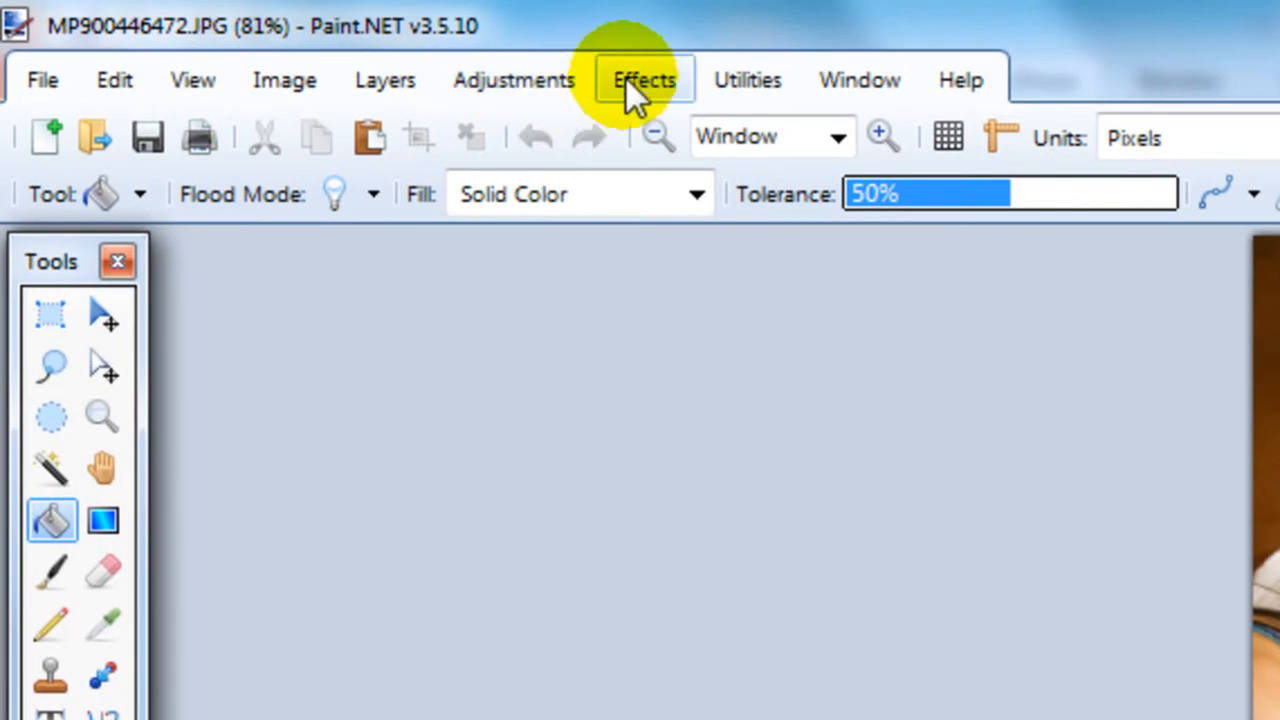
left_click(630, 88)
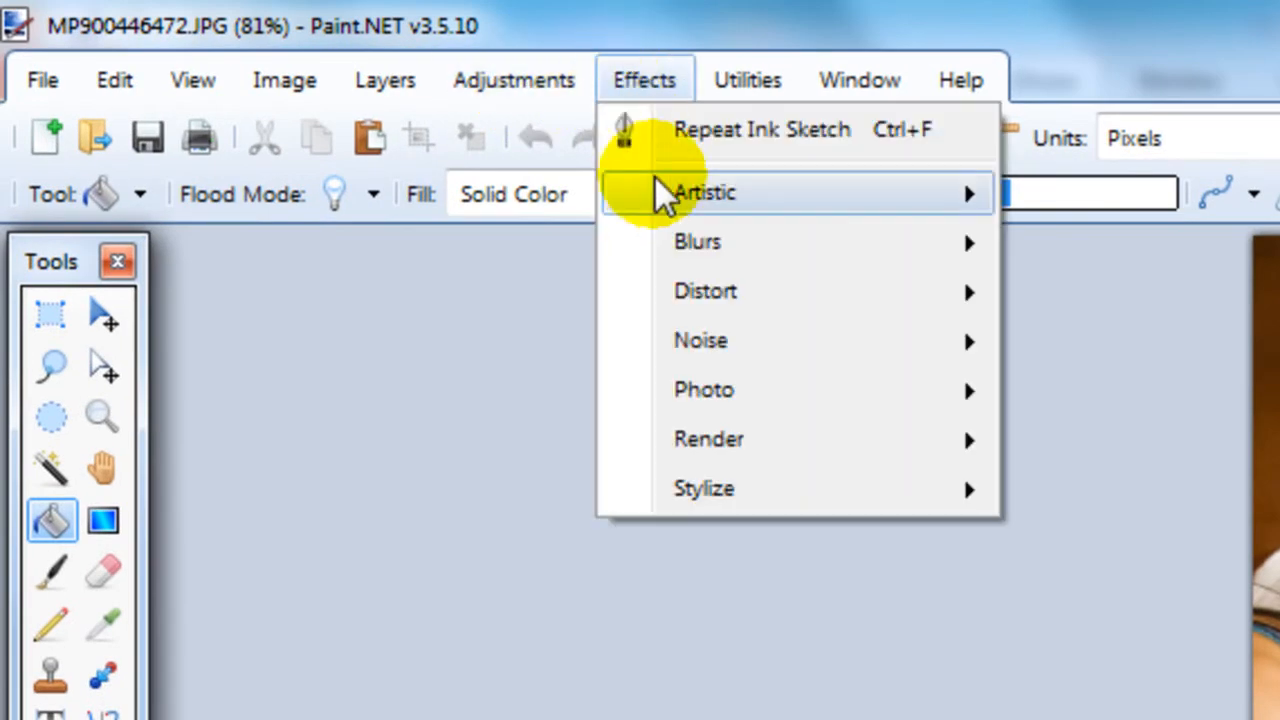
mouse_move(667, 210)
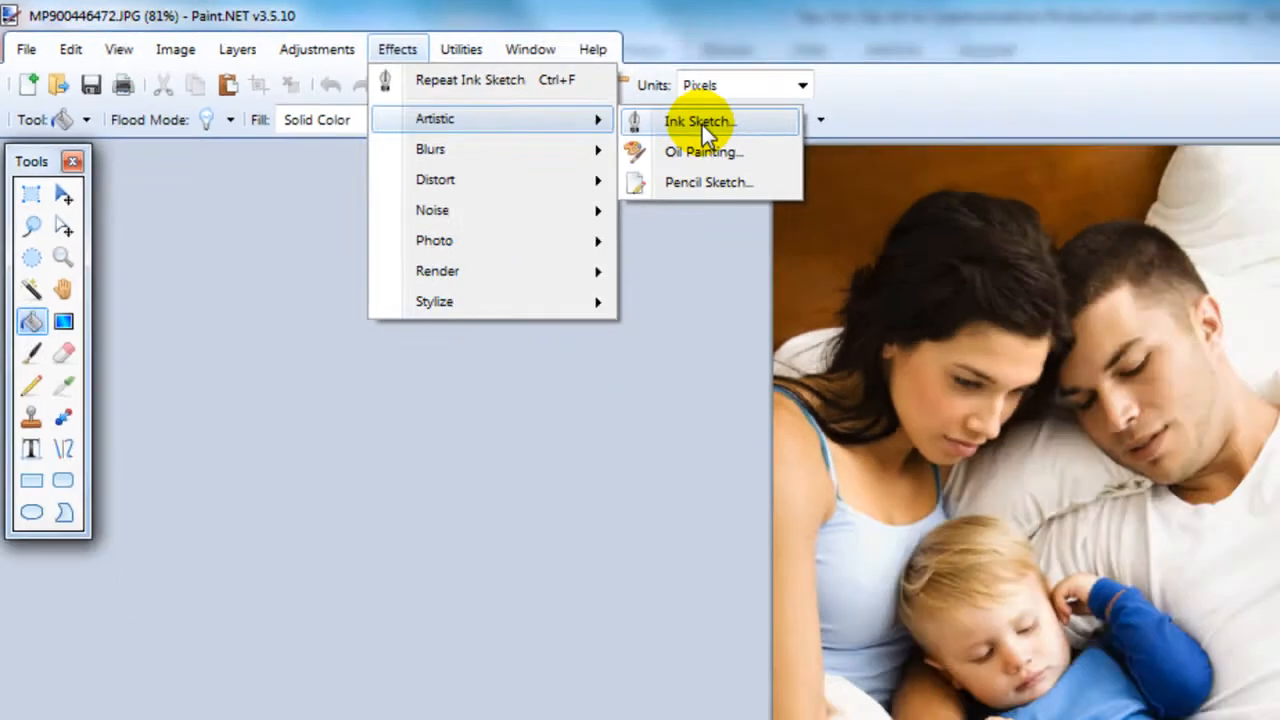
left_click(698, 121)
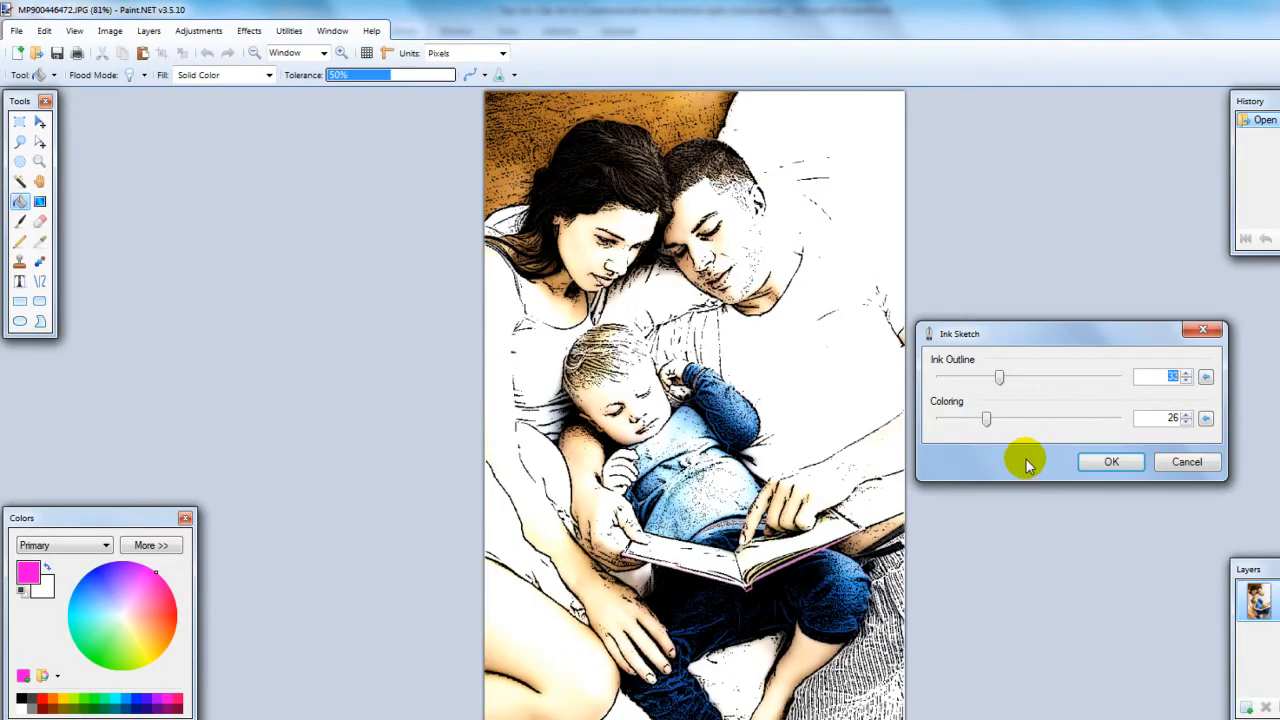
left_click_drag(1000, 383, 986, 386)
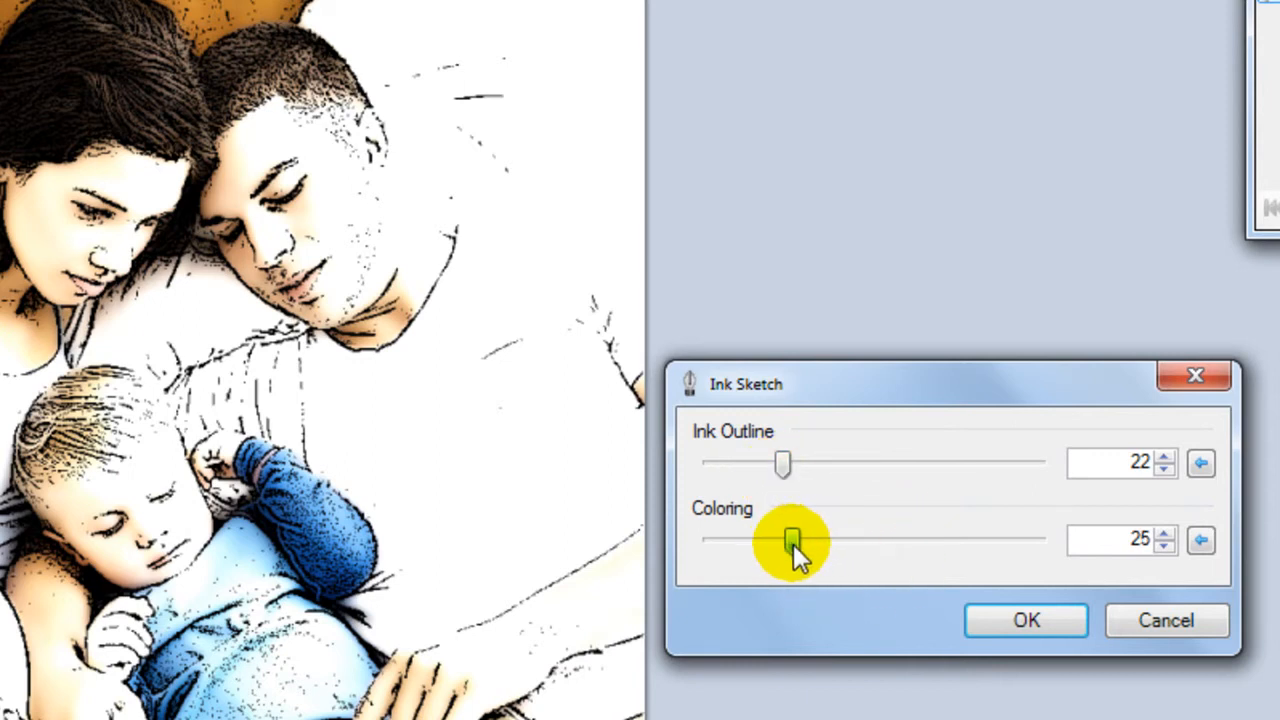
left_click_drag(790, 545, 778, 550)
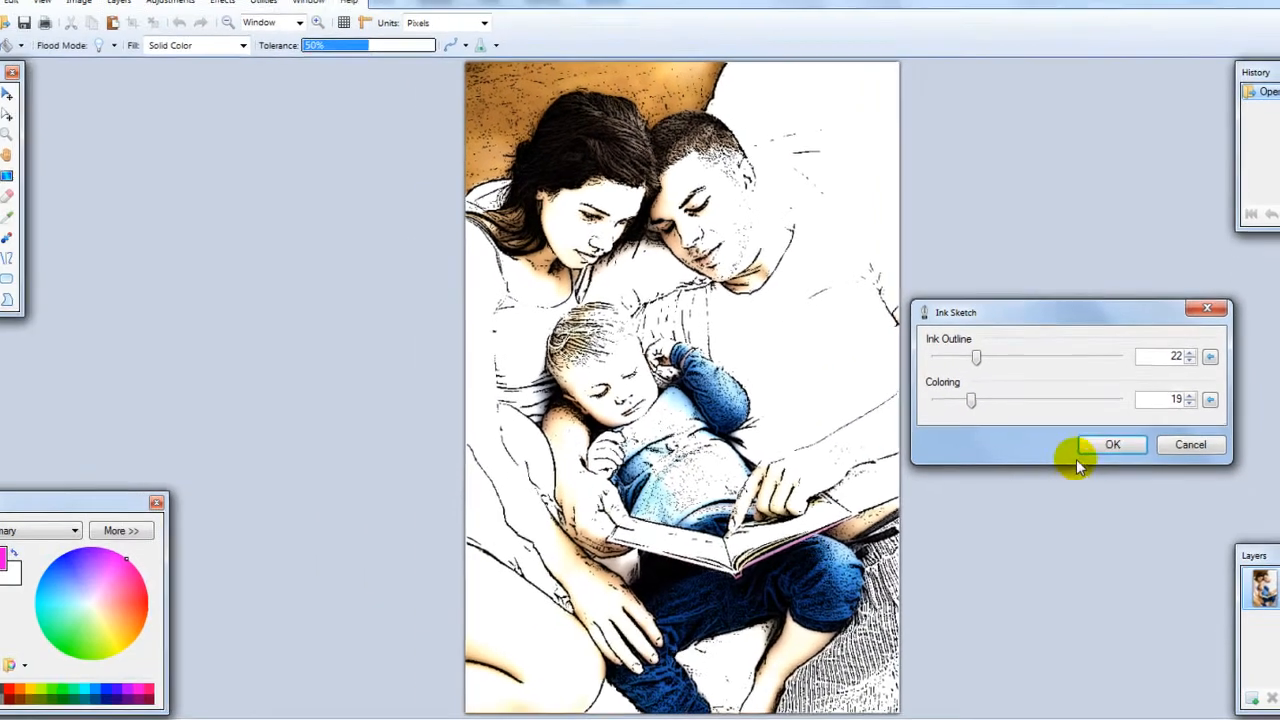
left_click(1026, 620)
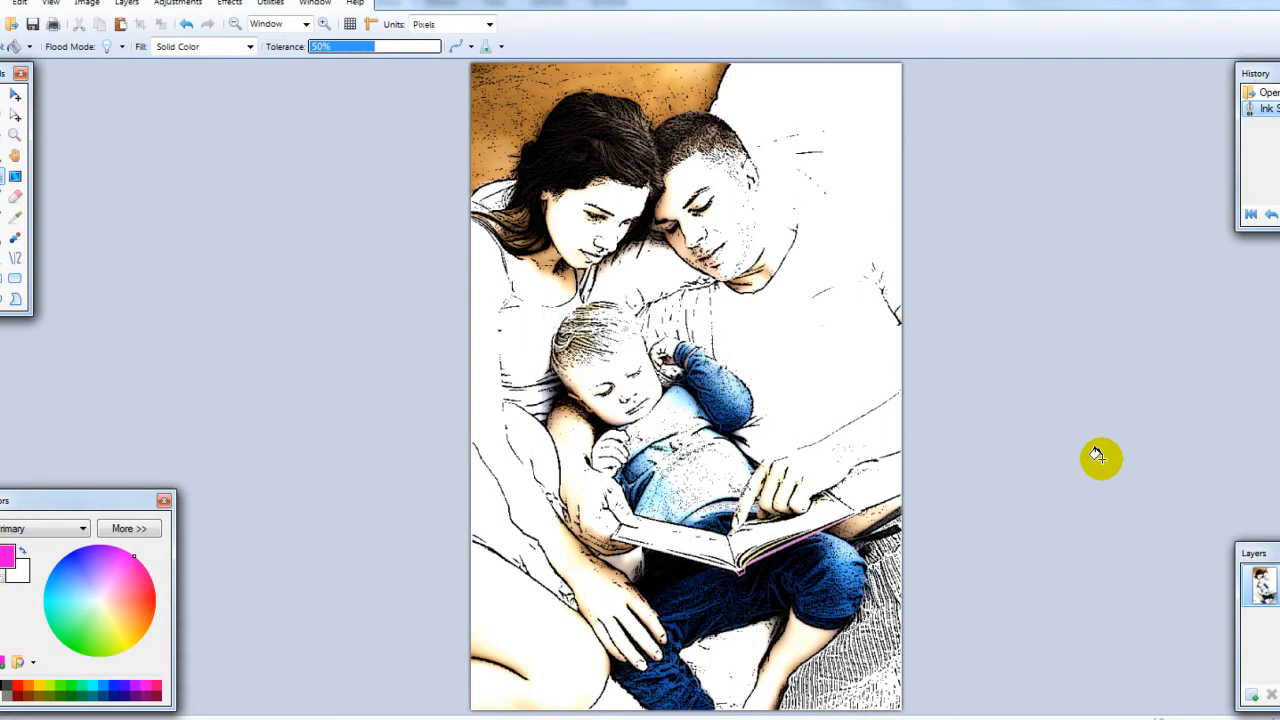
key("ctrl+z")
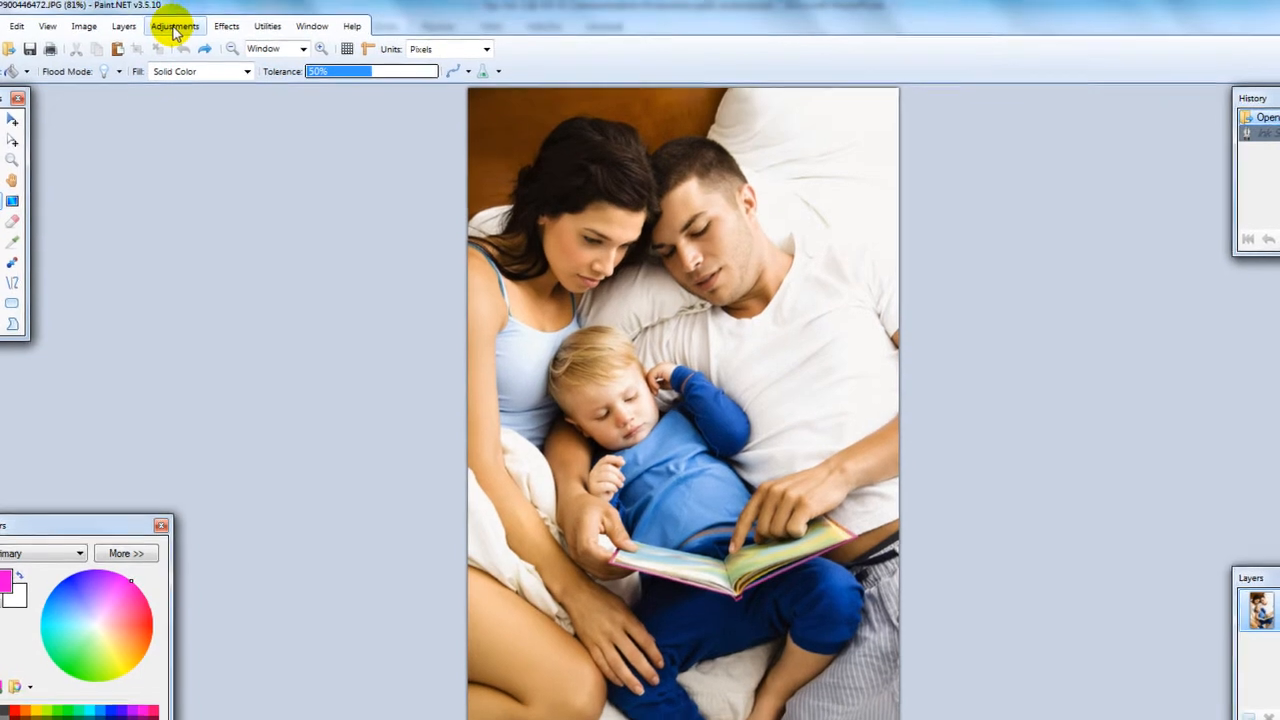
Posterize the family reading photo with 4 levels for red, green and blue, and convert it to black and white.
left_click(177, 4)
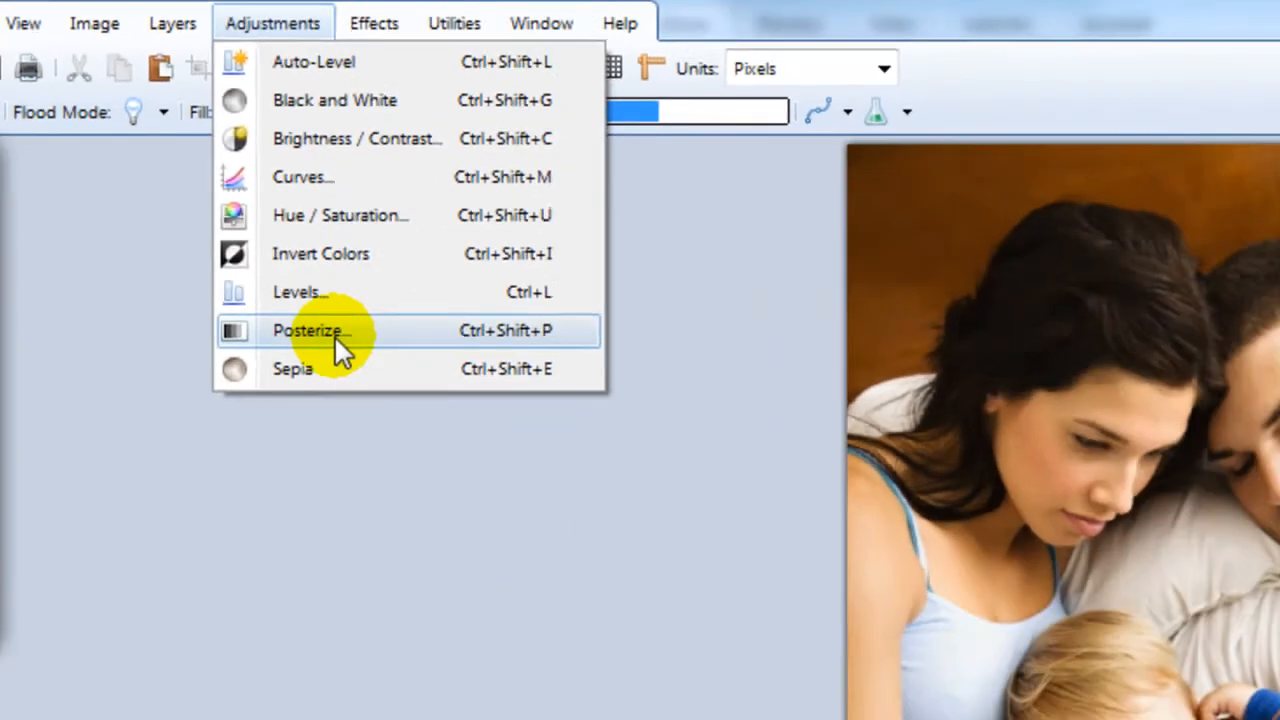
left_click(334, 335)
left_click_drag(571, 206, 1040, 249)
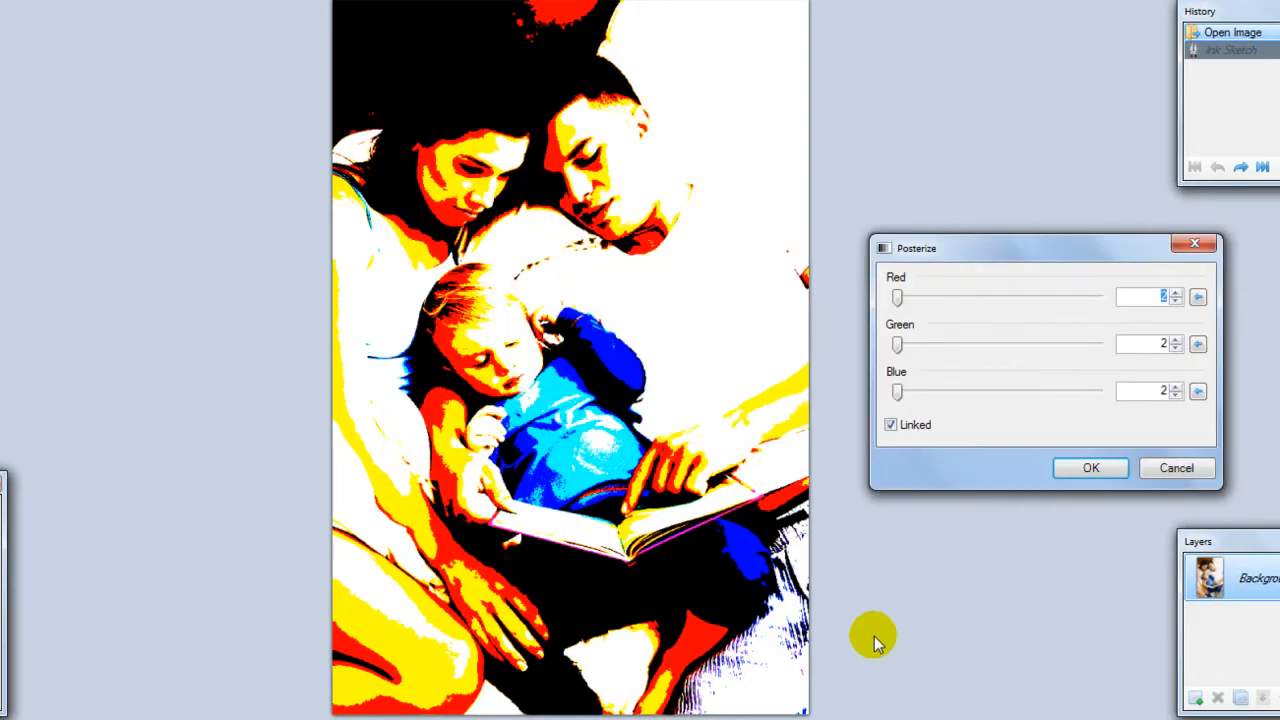
left_click(1176, 293)
left_click(1176, 293)
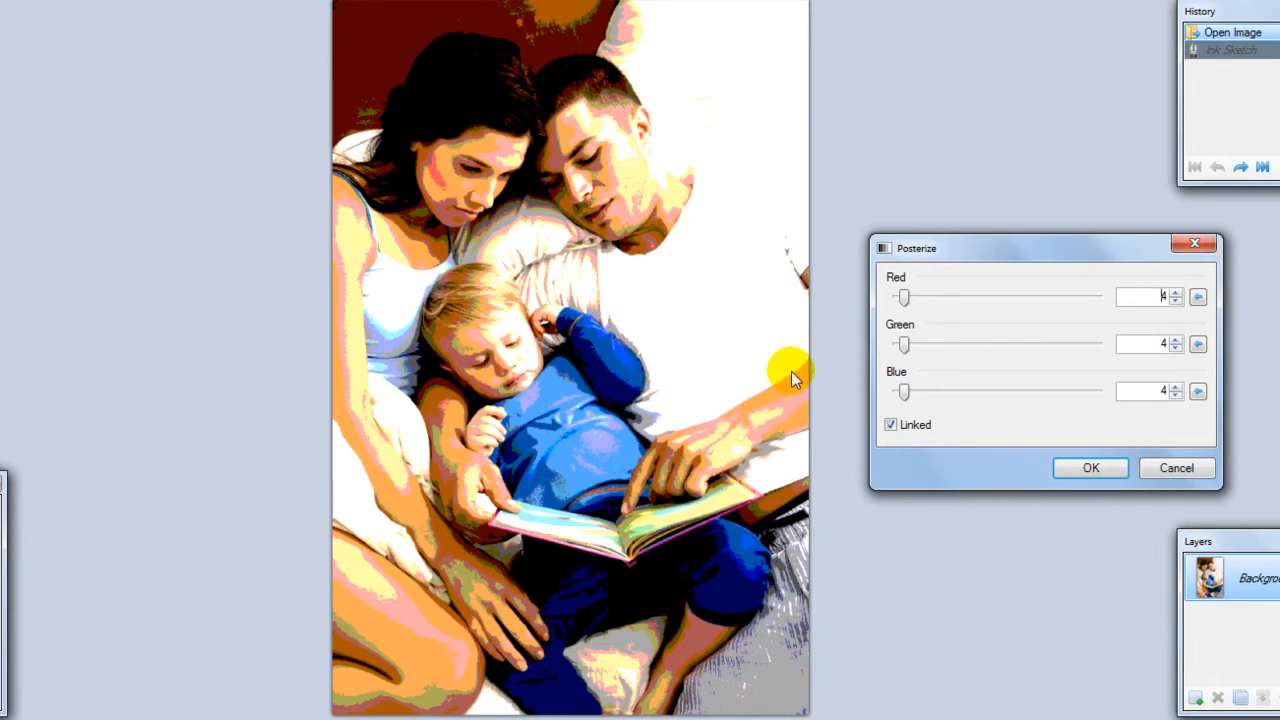
left_click(1093, 470)
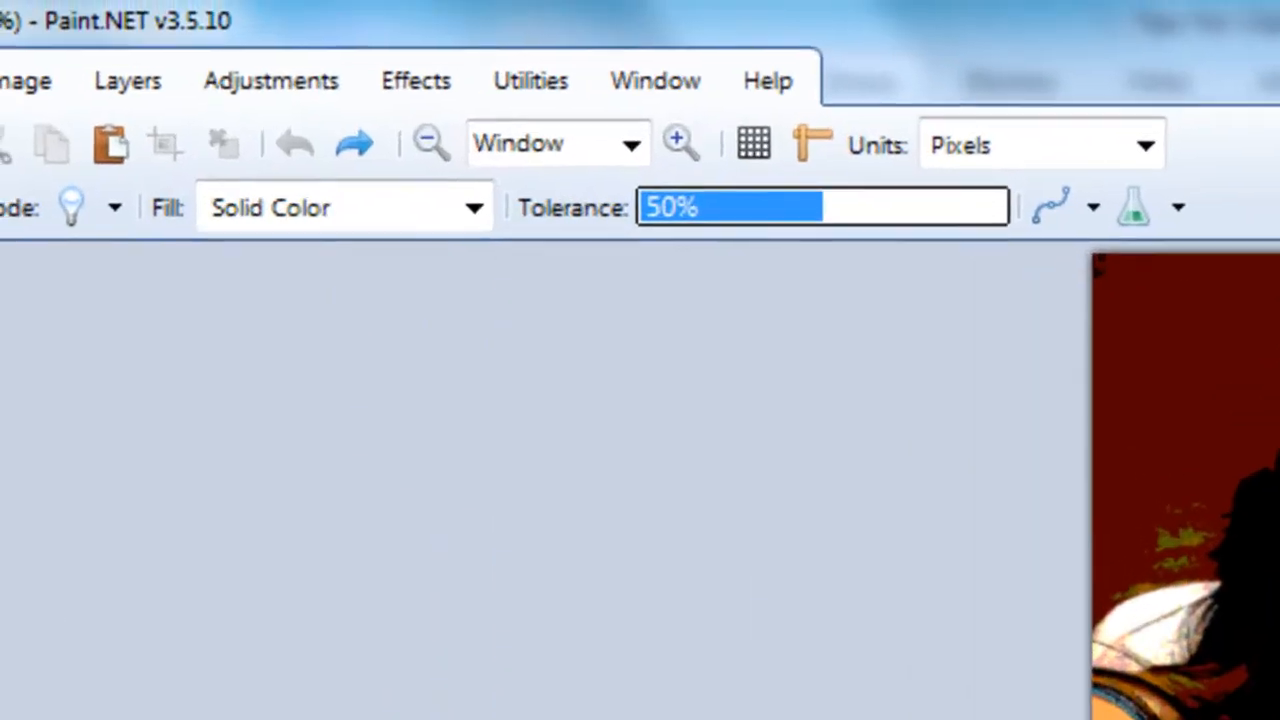
left_click(273, 82)
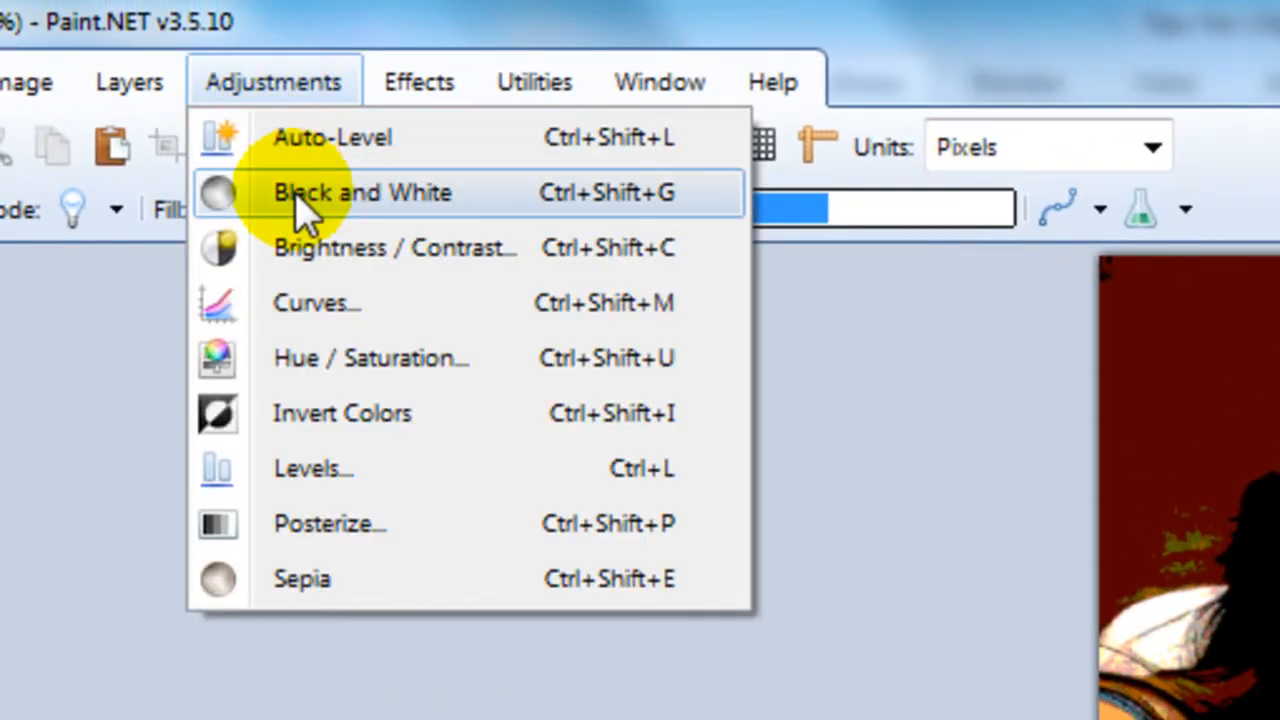
left_click(300, 192)
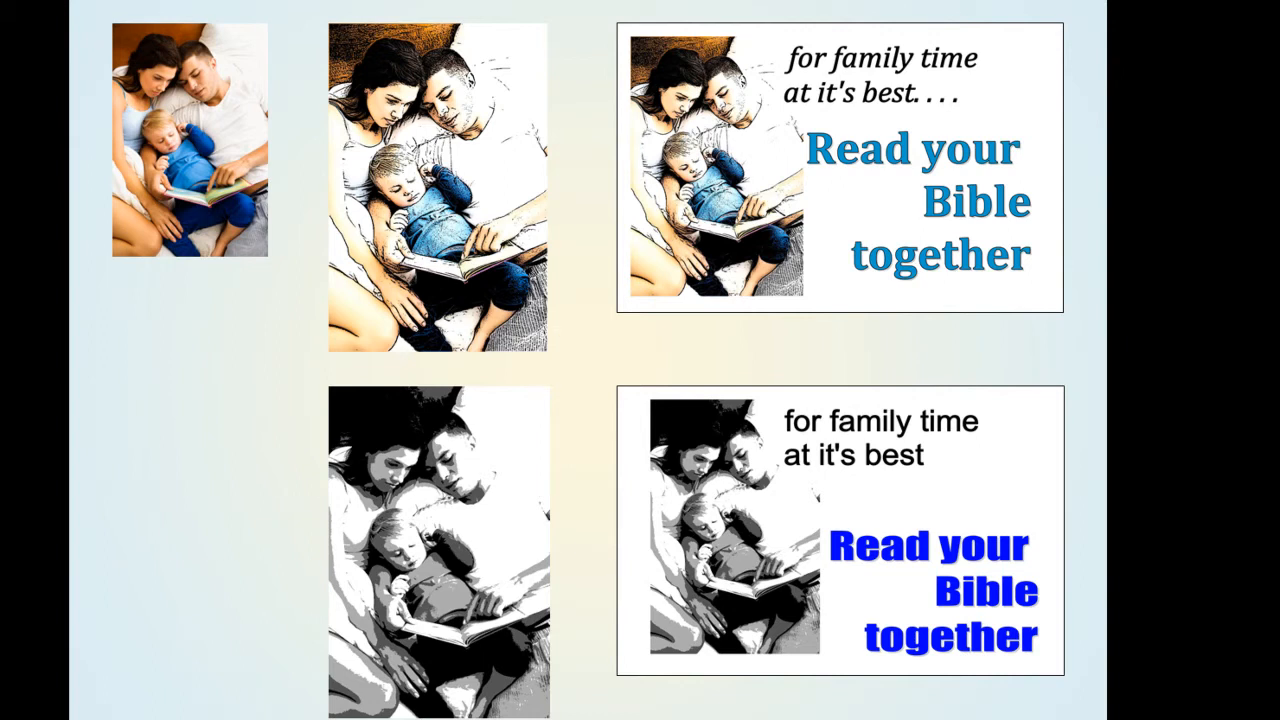
Advance past the Image #3 title slide and apply the Ink Sketch effect to the picture of flying birds over waves.
key("Right")
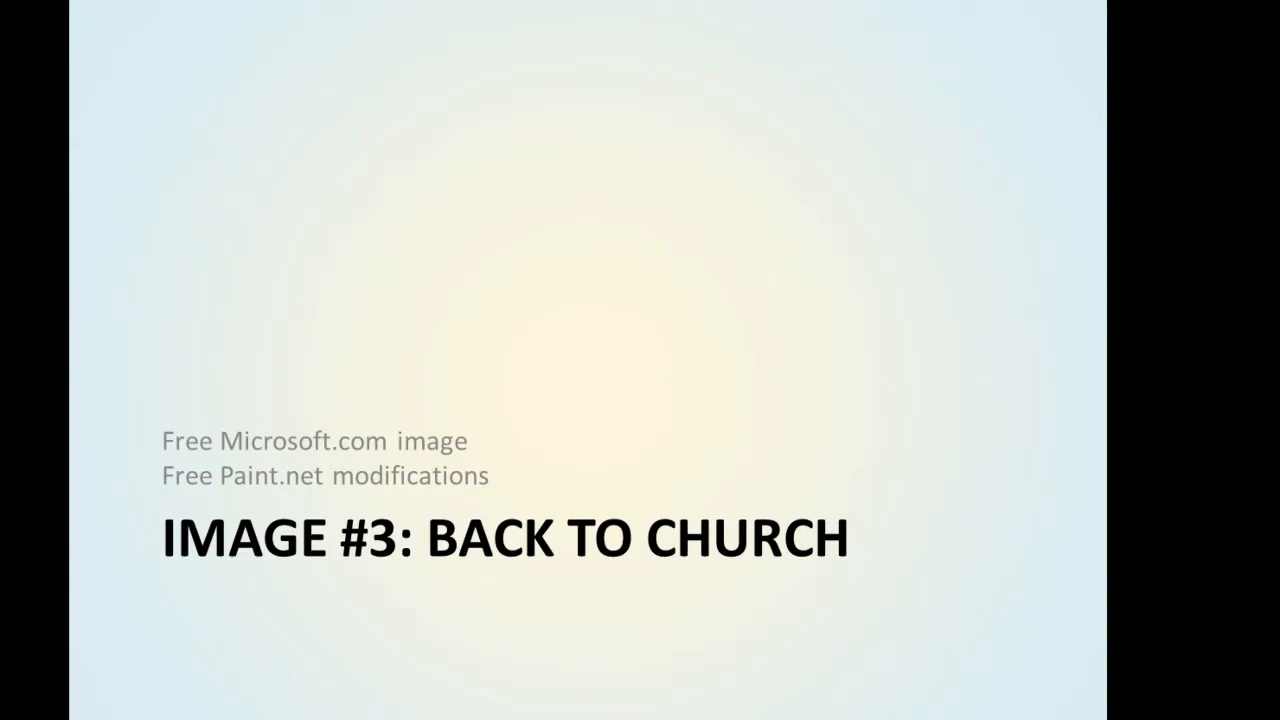
key("Right")
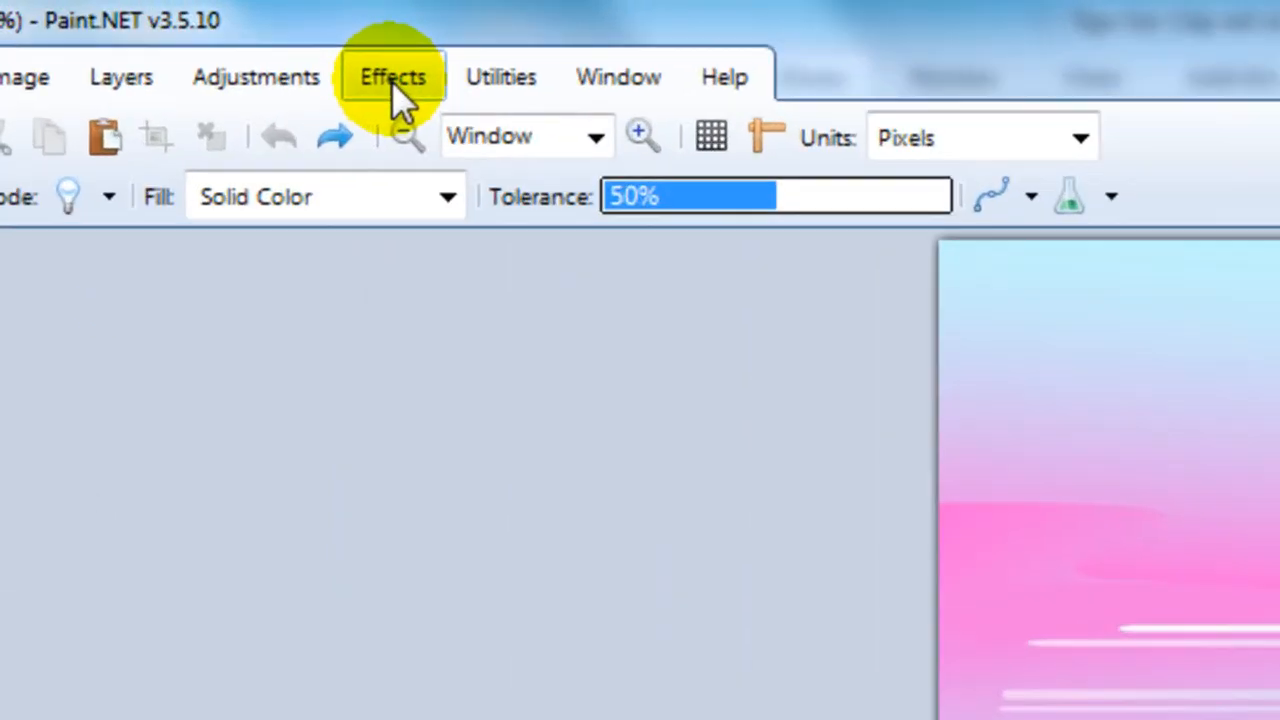
left_click(146, 32)
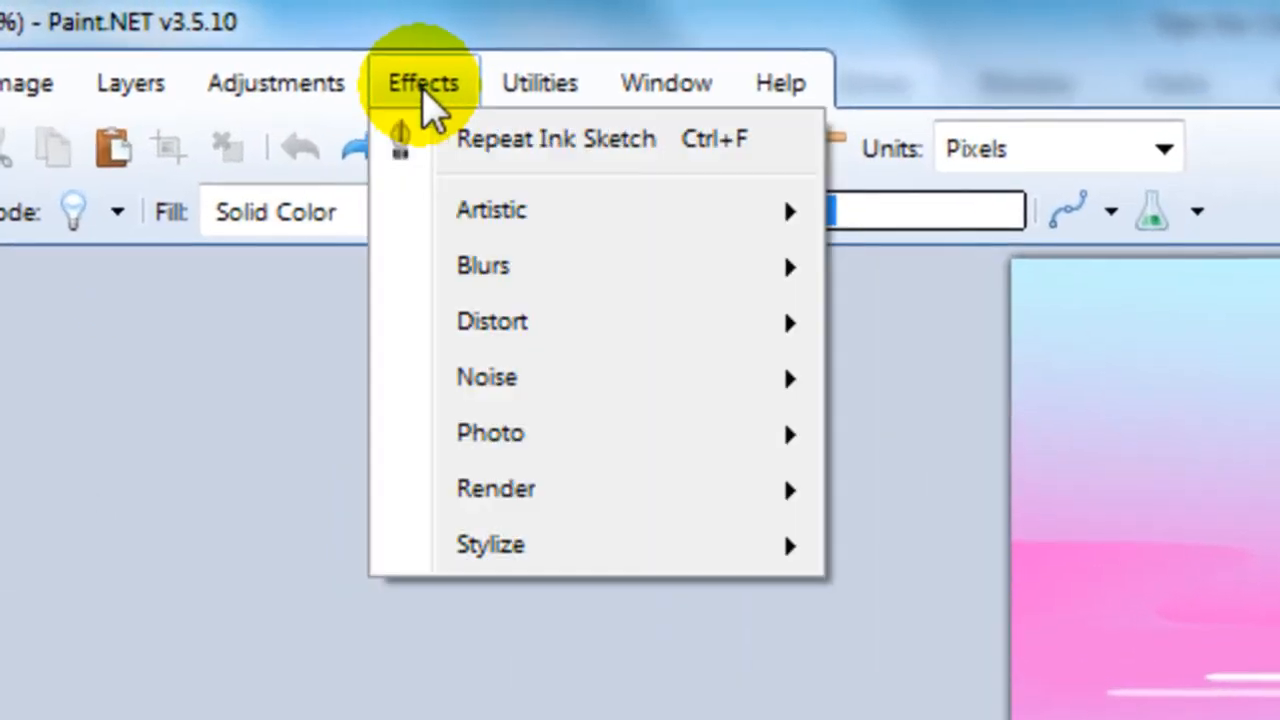
mouse_move(432, 210)
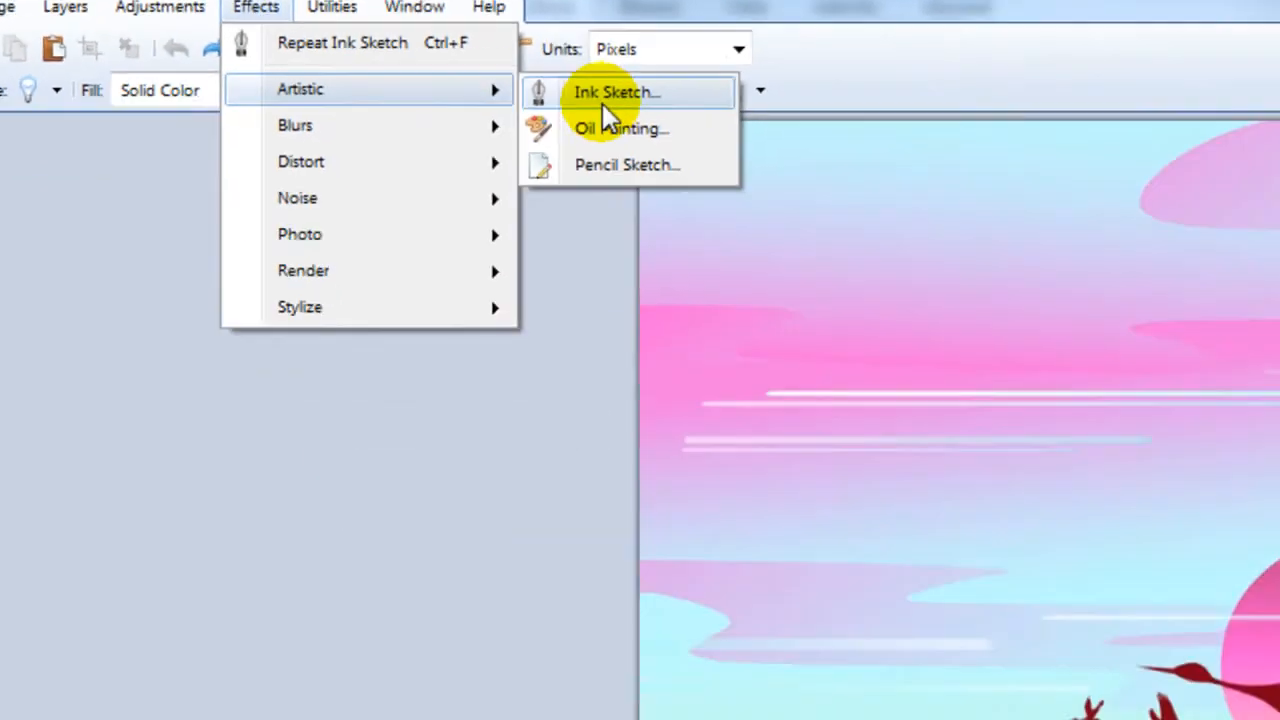
left_click(975, 214)
left_click(1153, 441)
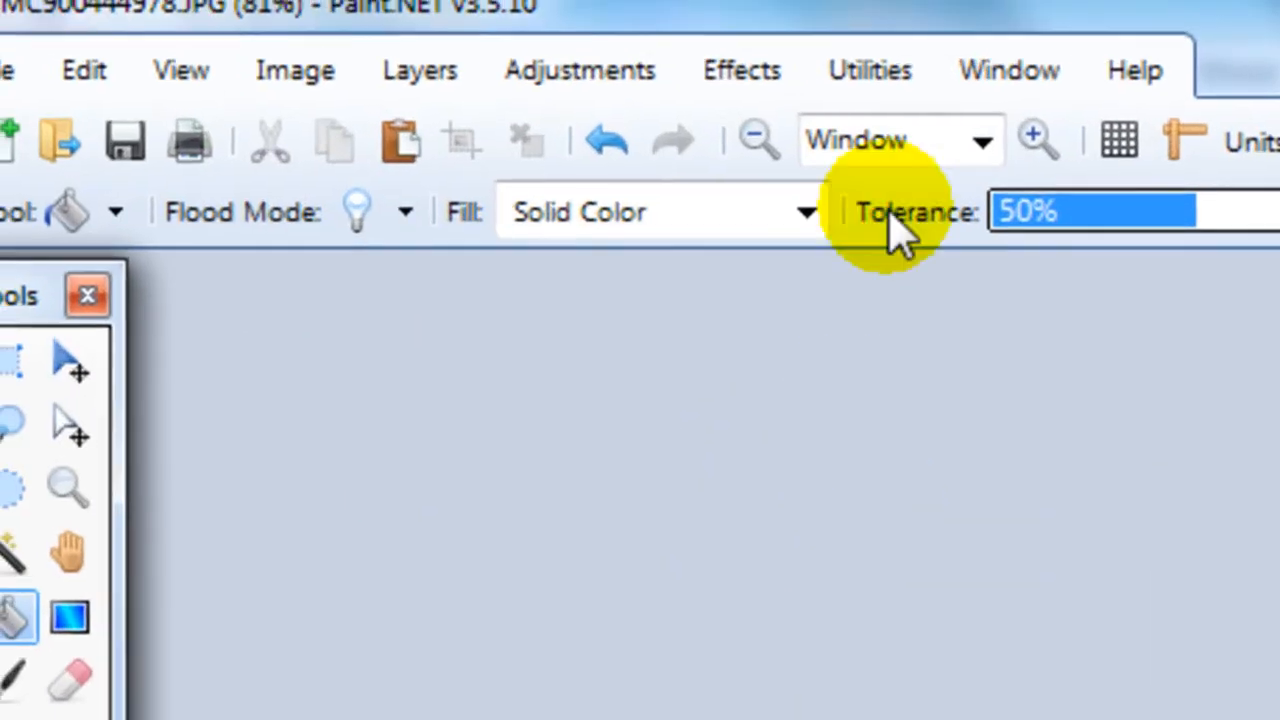
Adjust the sketched bird and wave picture to hue -157, saturation 92 and lightness -3.
left_click(600, 90)
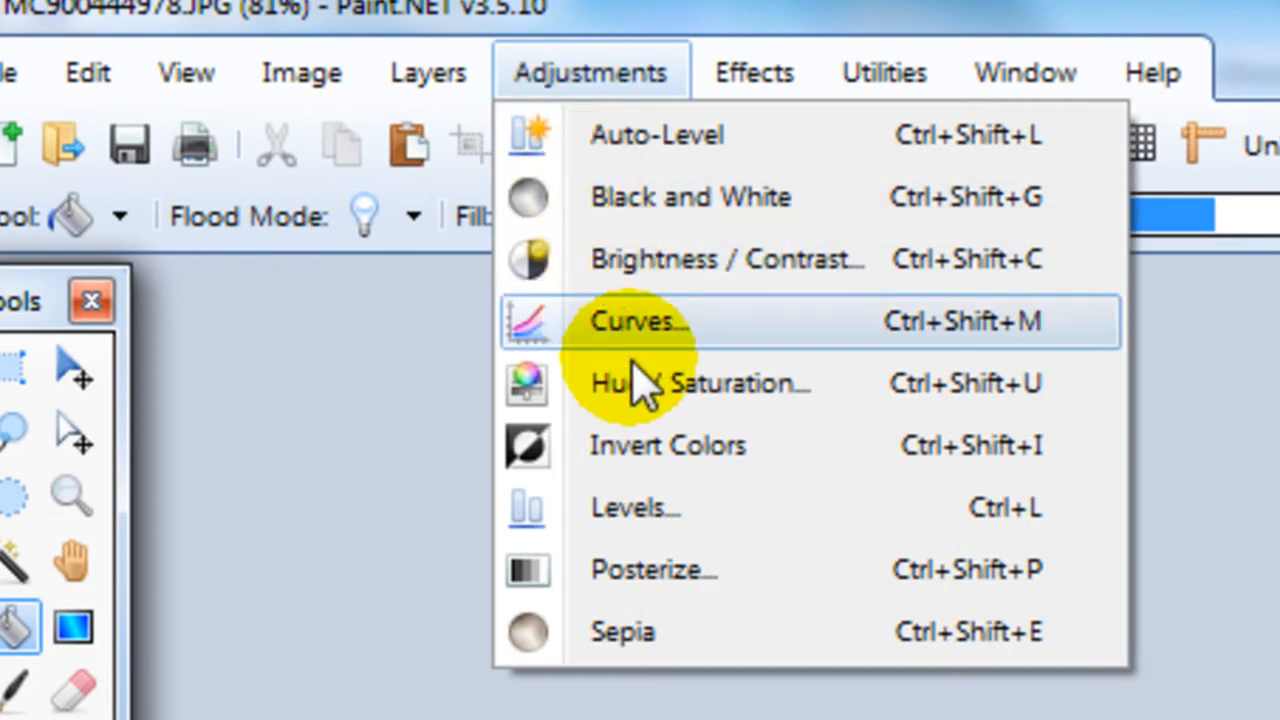
left_click(648, 398)
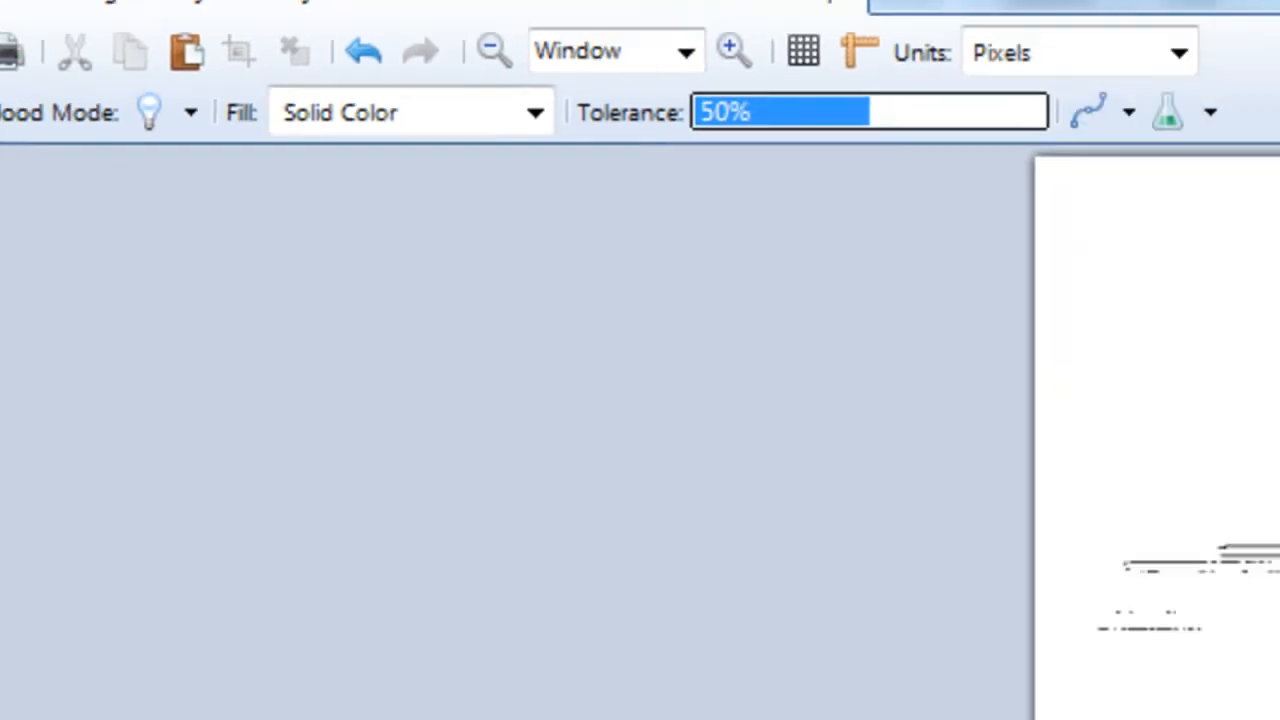
left_click_drag(1034, 259, 920, 208)
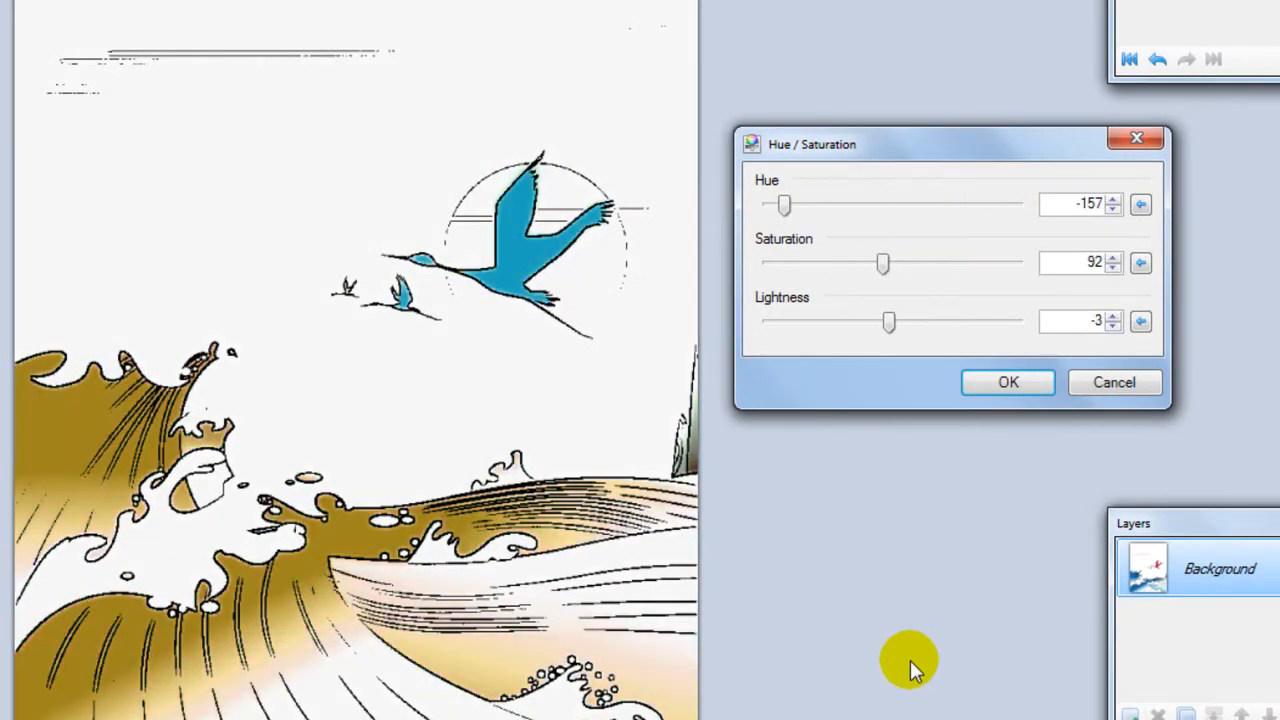
left_click(1006, 380)
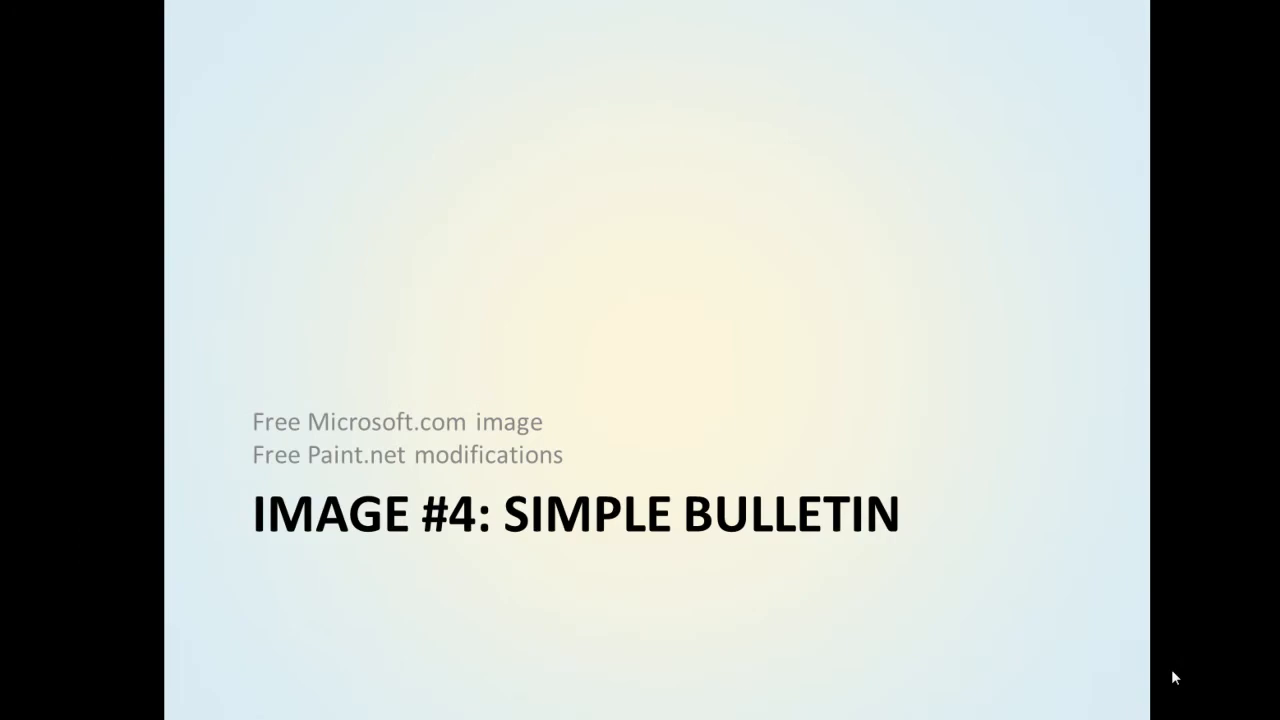
Advance past the Image #4 title slide to the bulletin example, and switch to the butterfly clip art in Paint.NET.
left_click(1211, 633)
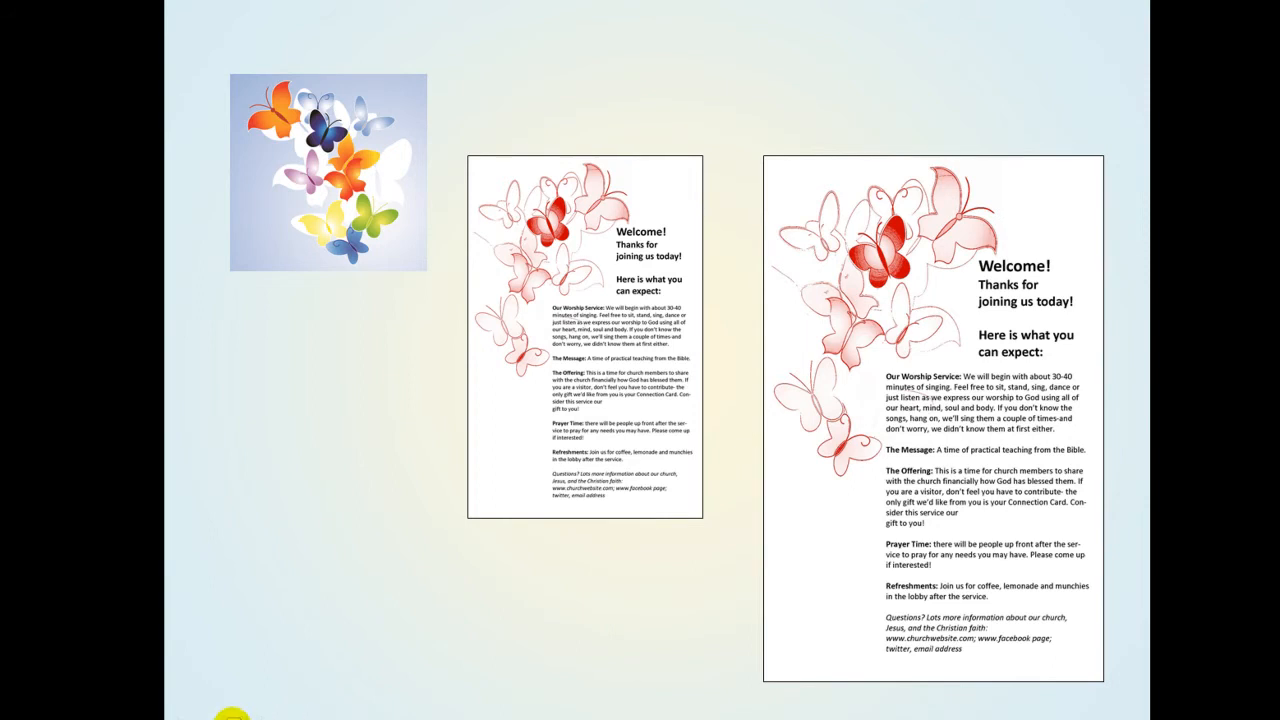
right_click(232, 714)
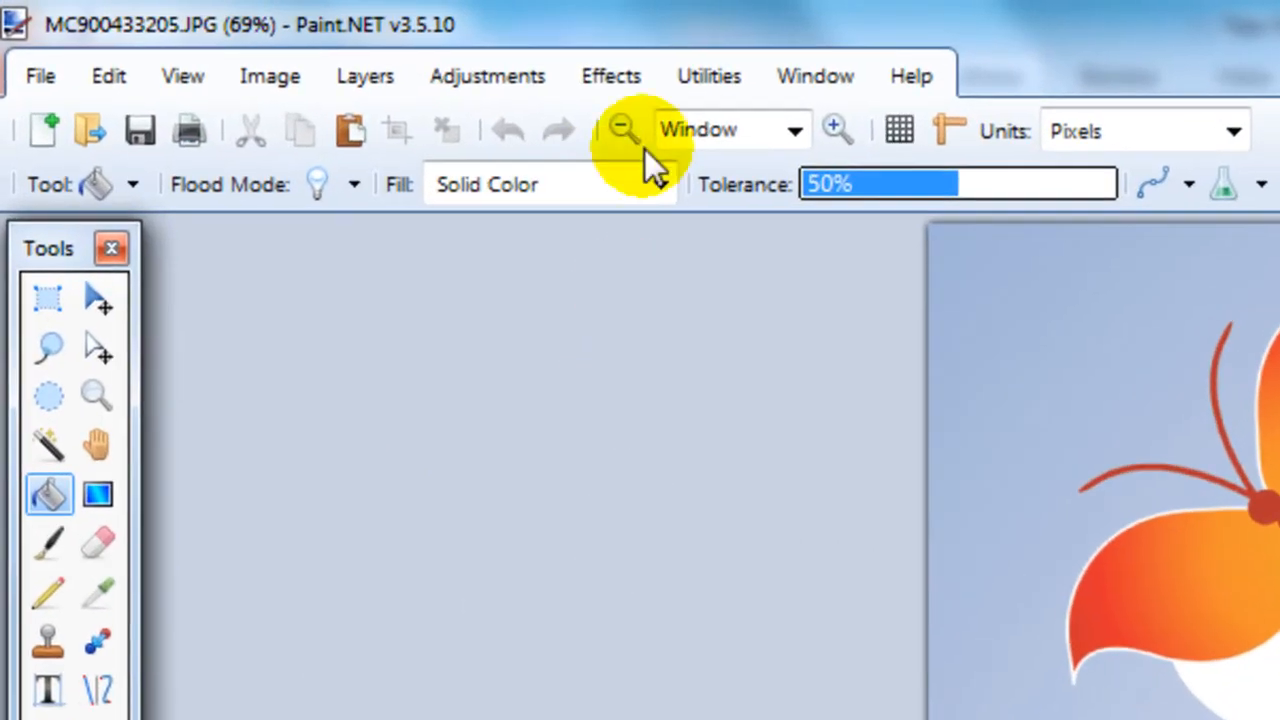
Apply the Ink Sketch effect to the butterfly clip art with increased ink outline and coloring, and convert it to black and white.
left_click(515, 78)
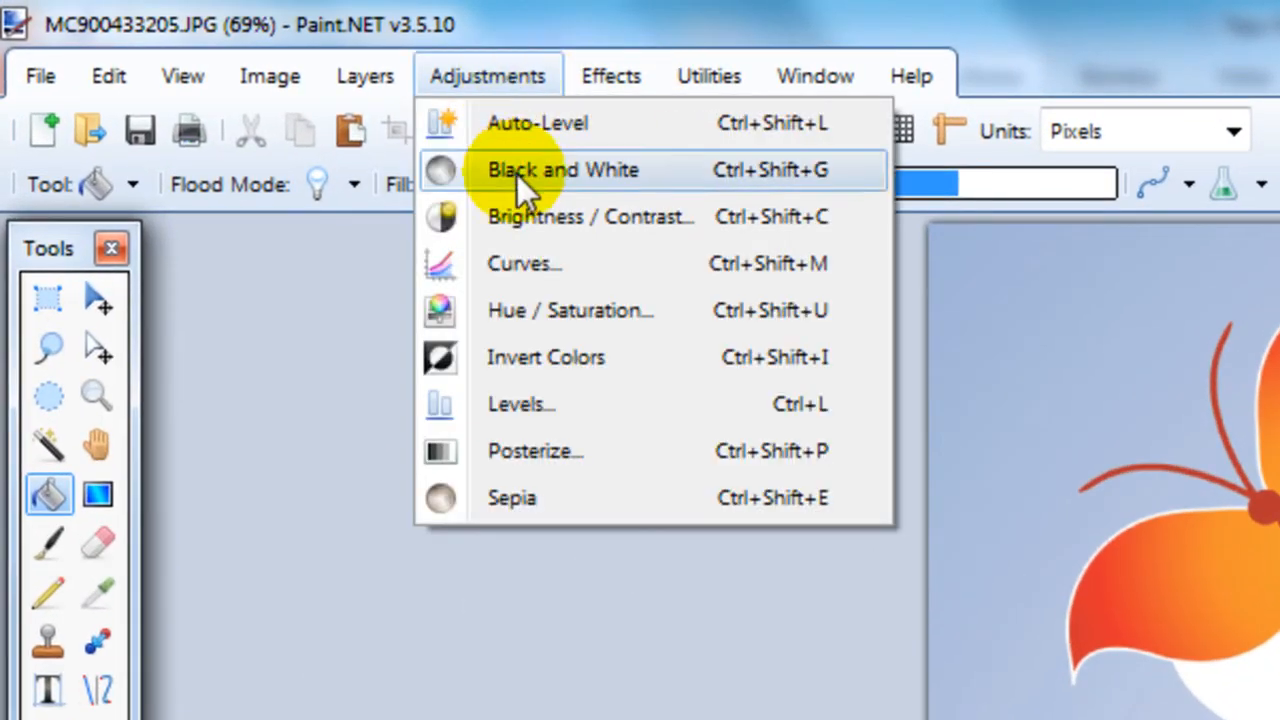
mouse_move(611, 76)
mouse_move(657, 177)
left_click(1092, 185)
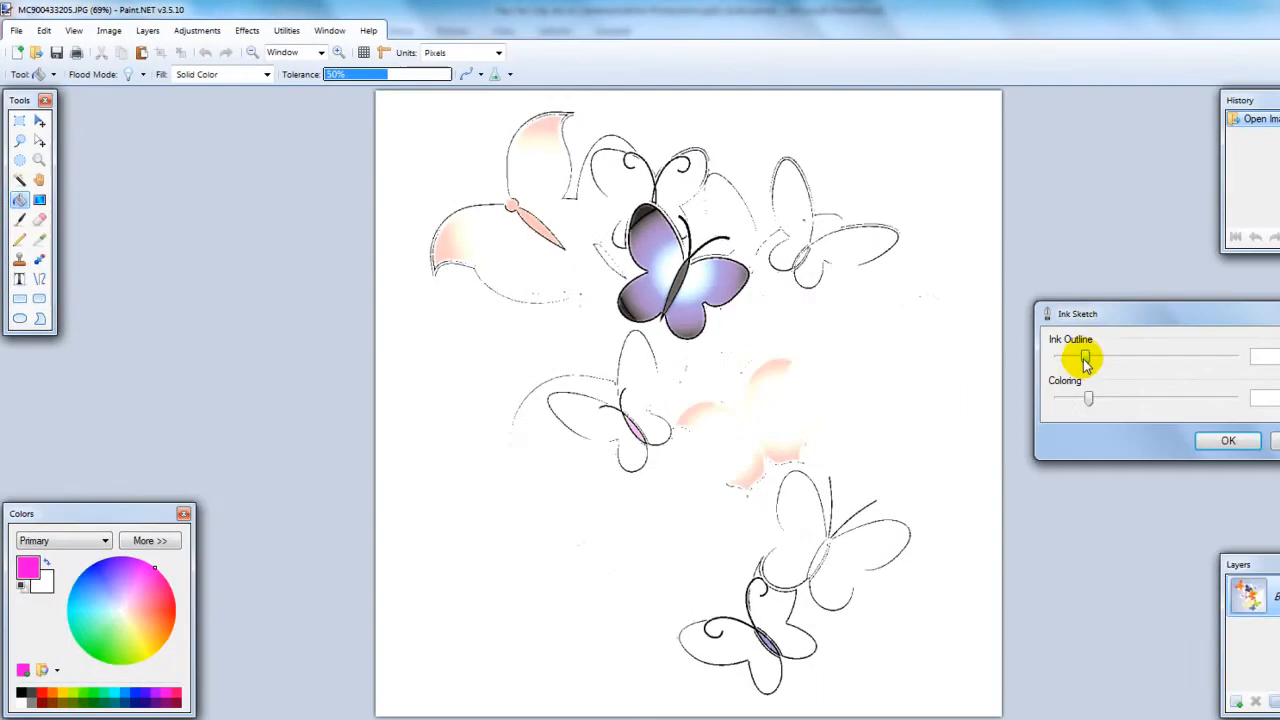
left_click_drag(1085, 360, 1137, 354)
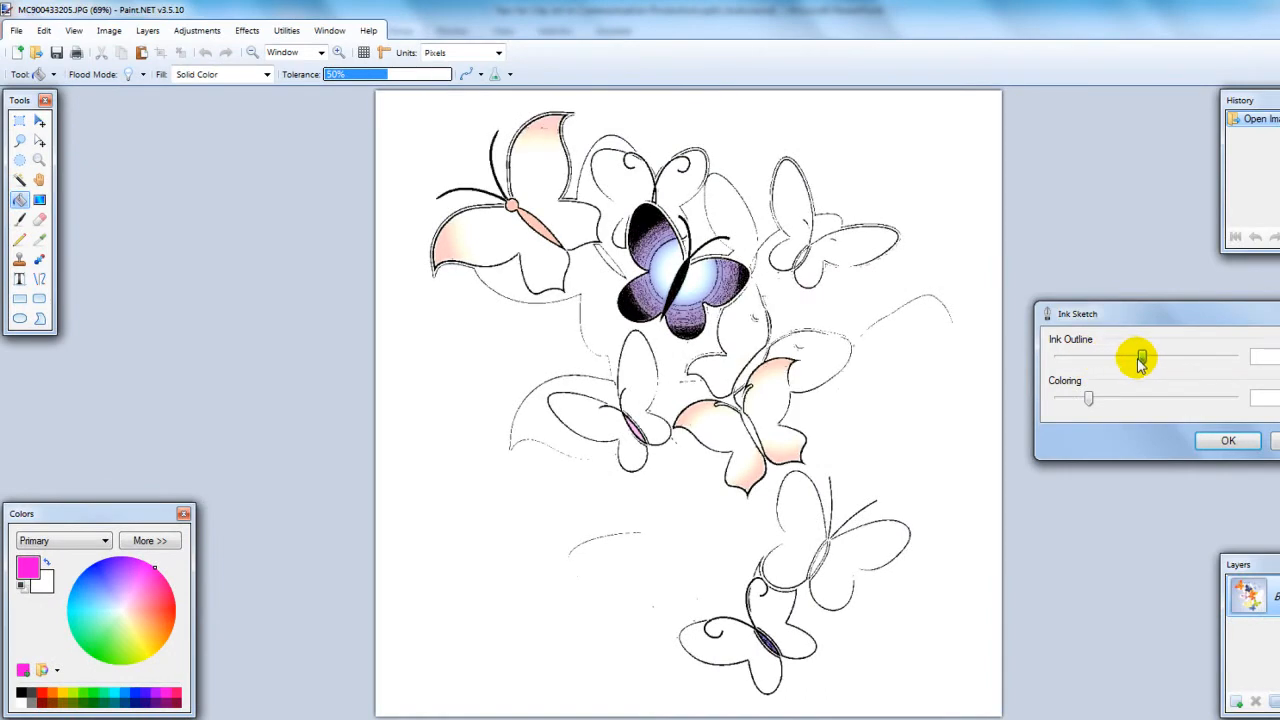
left_click_drag(1076, 402, 1112, 398)
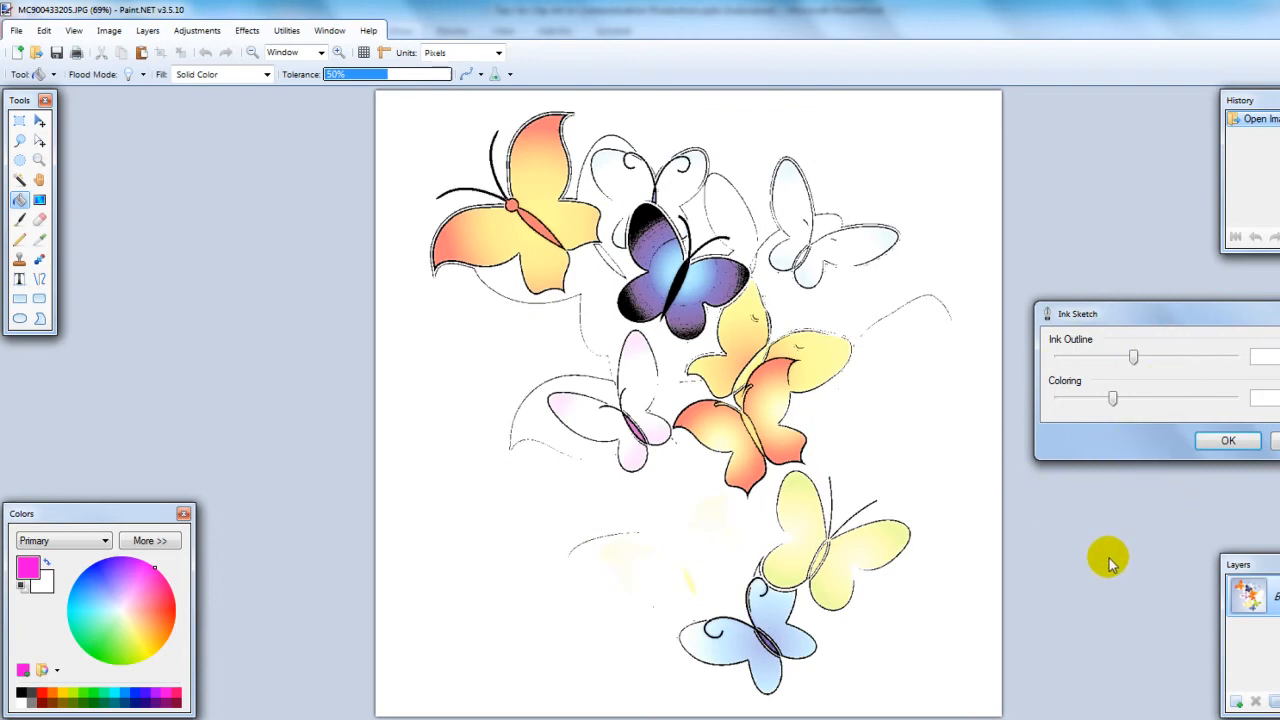
left_click(1225, 446)
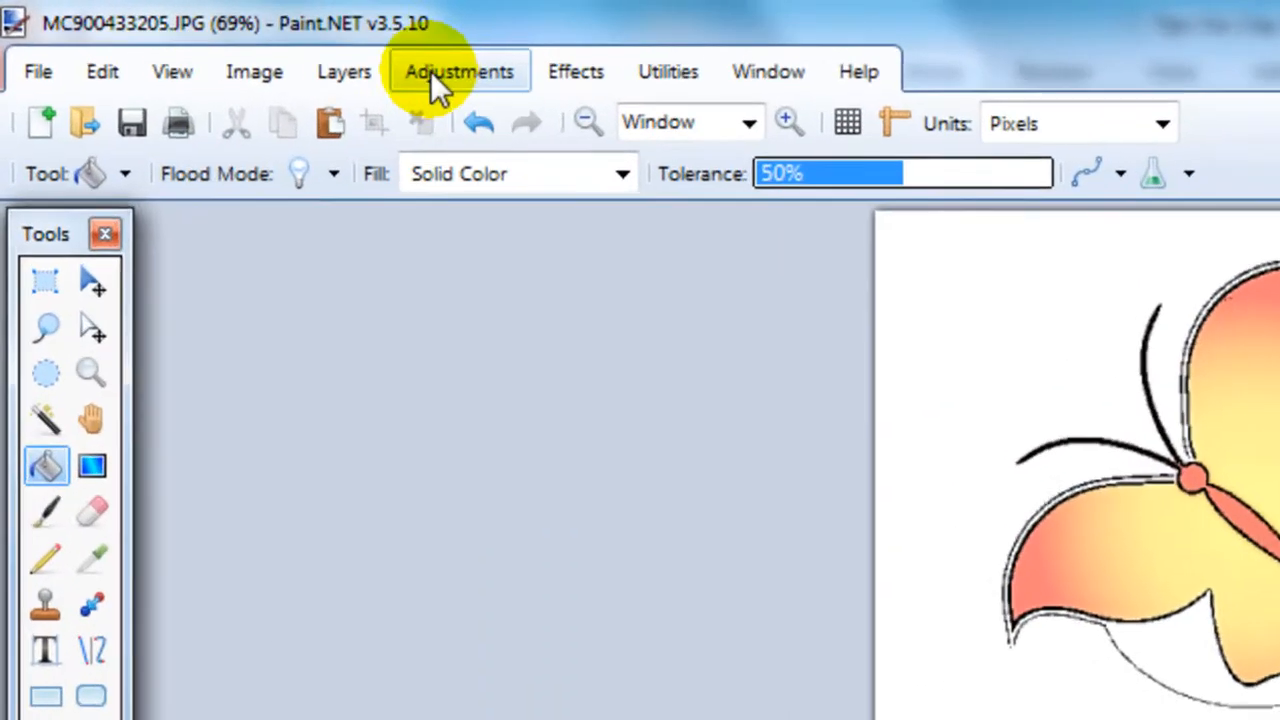
left_click(448, 82)
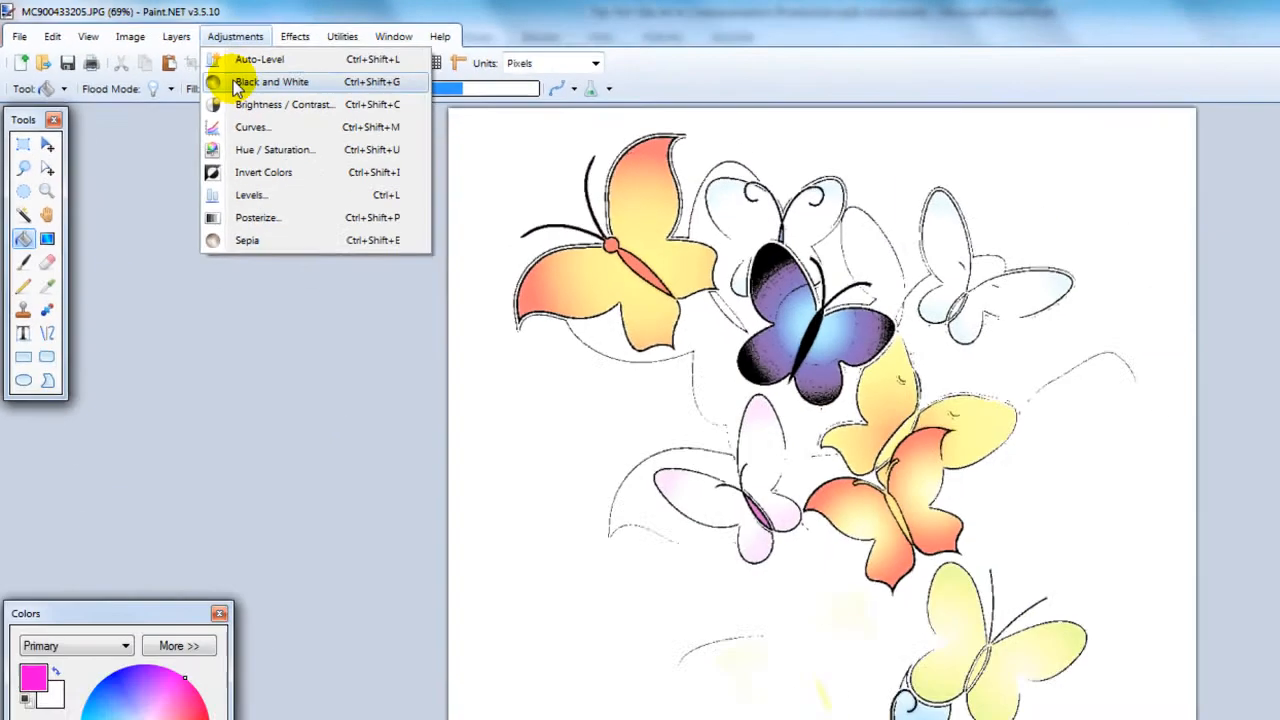
left_click(470, 163)
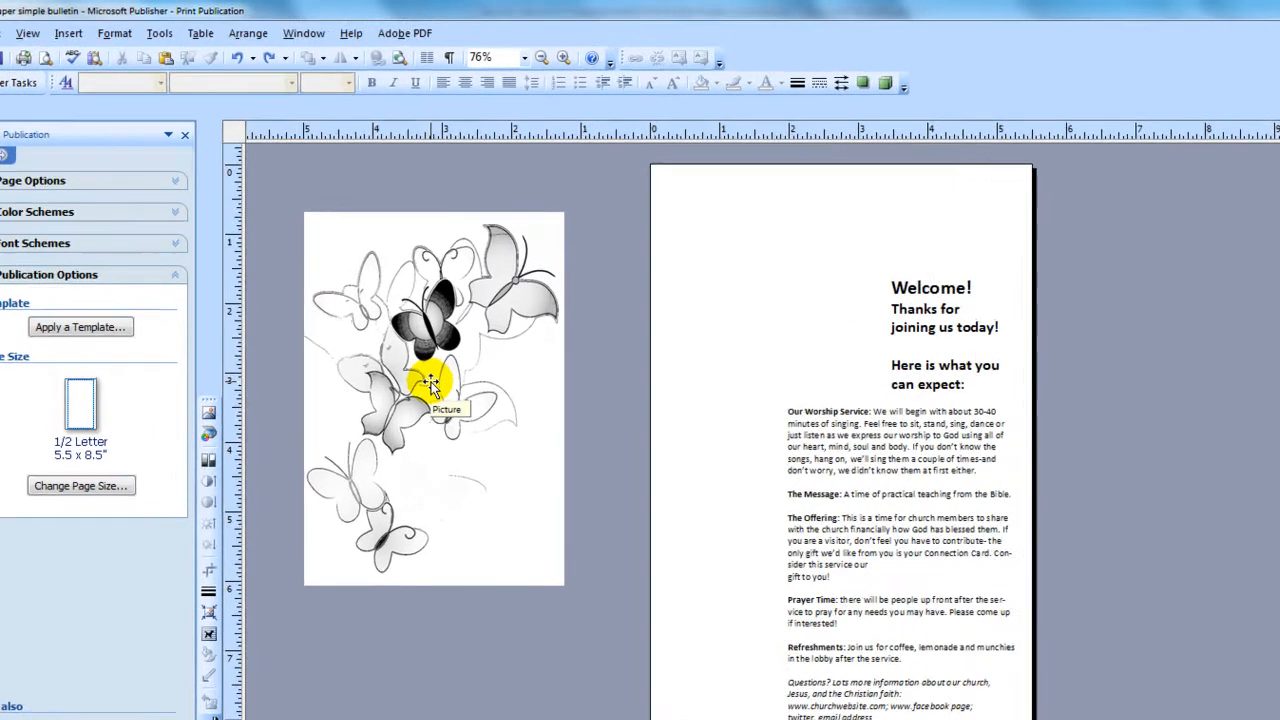
Switch to Microsoft Publisher, flip the butterfly picture horizontally and place it in the bulletin page's upper-left corner beside the Welcome text.
left_click(430, 385)
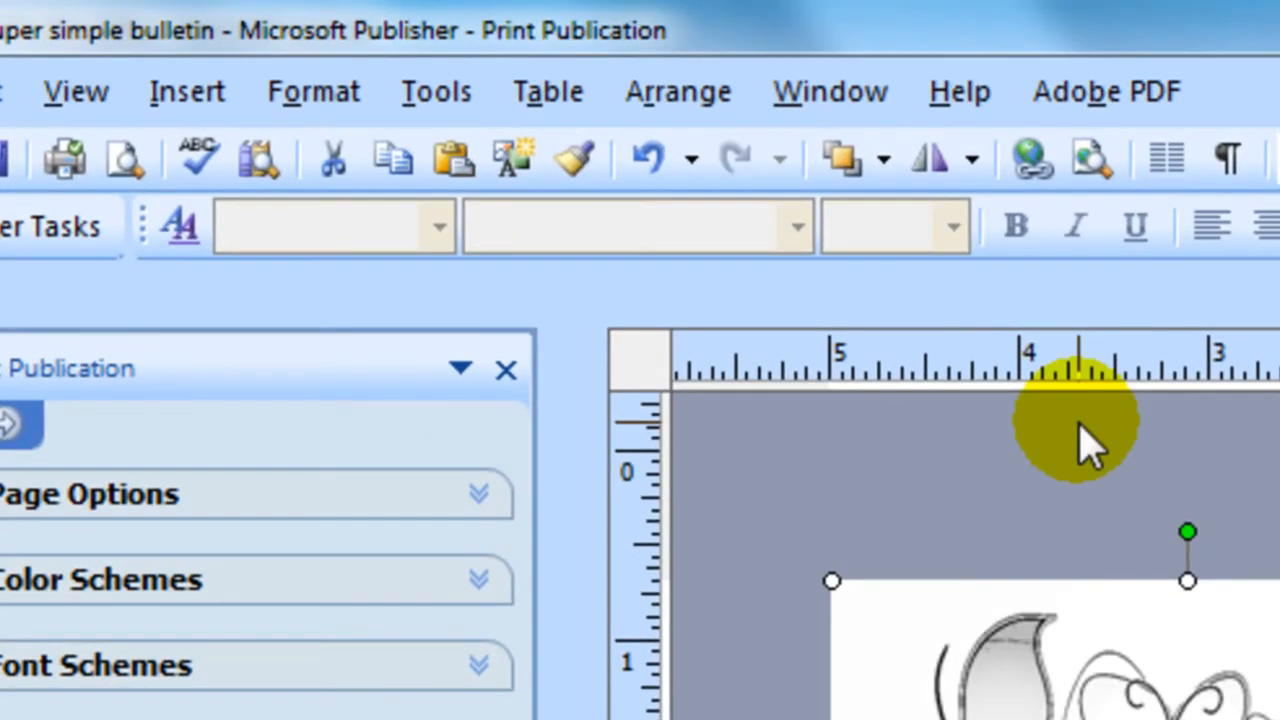
left_click(971, 158)
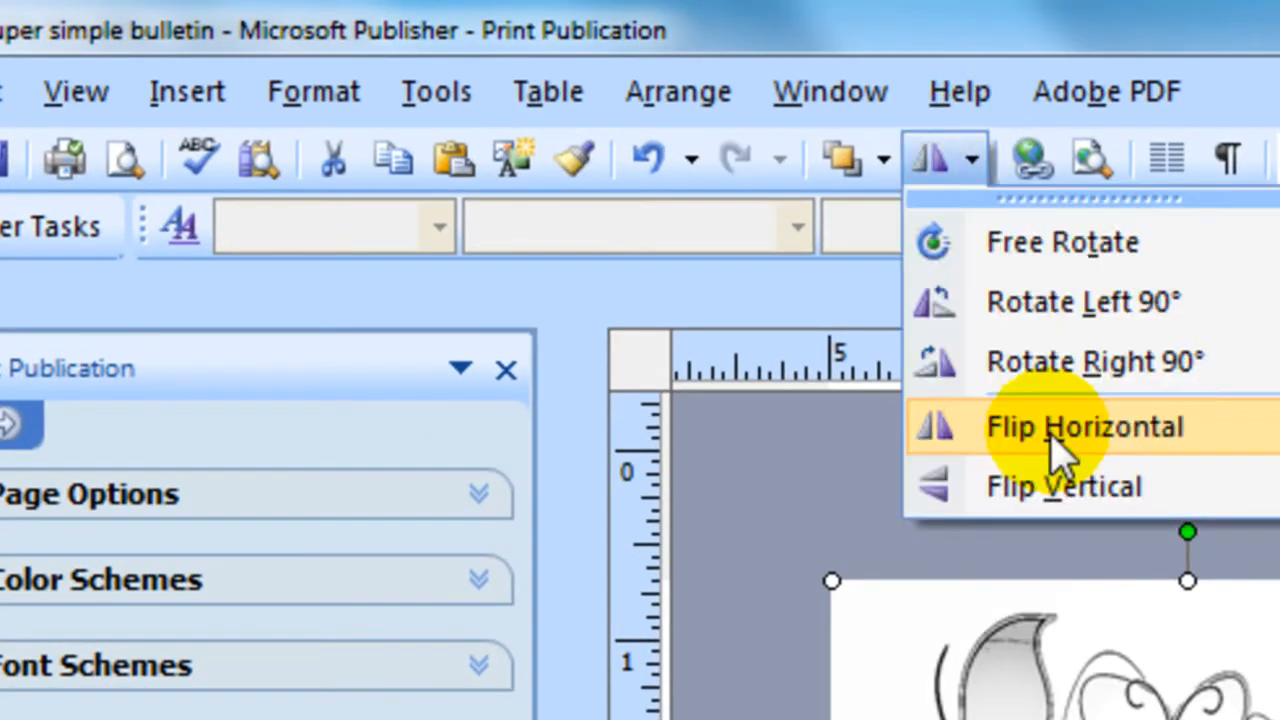
left_click(1055, 432)
left_click_drag(512, 314, 710, 305)
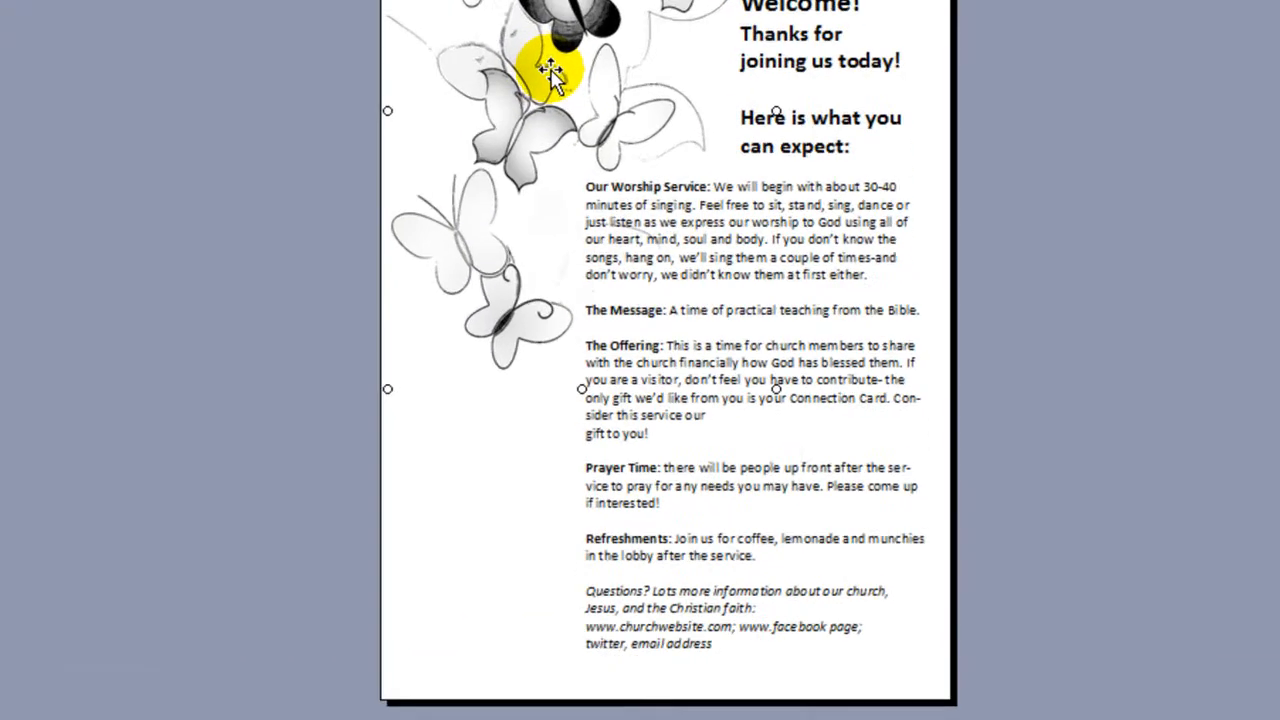
Recolor the whole butterfly picture on the bulletin page red.
right_click(487, 390)
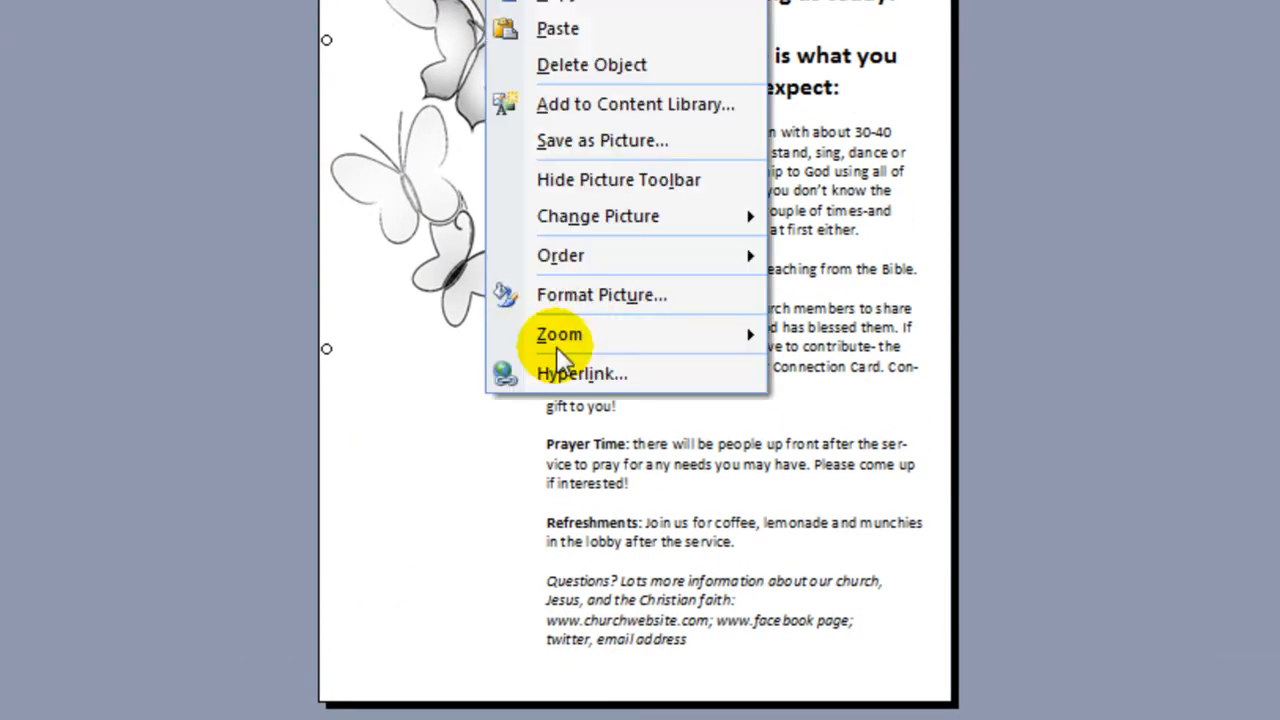
left_click(574, 296)
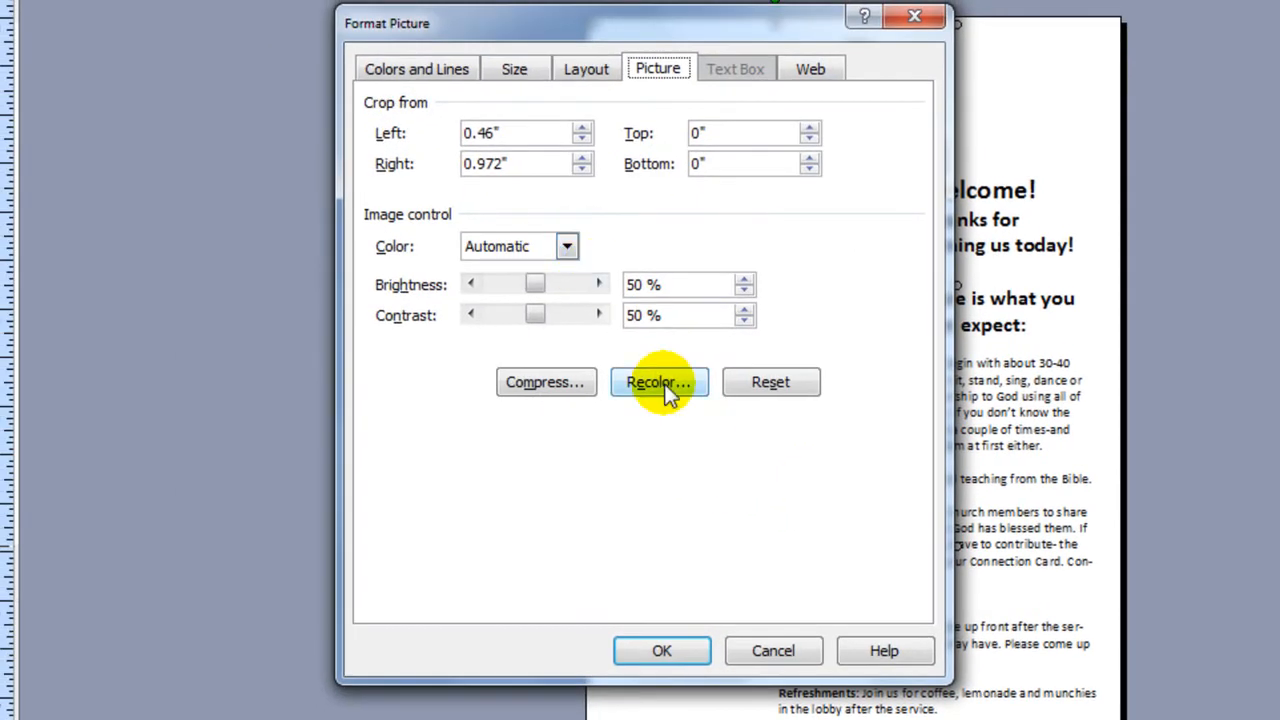
left_click(665, 385)
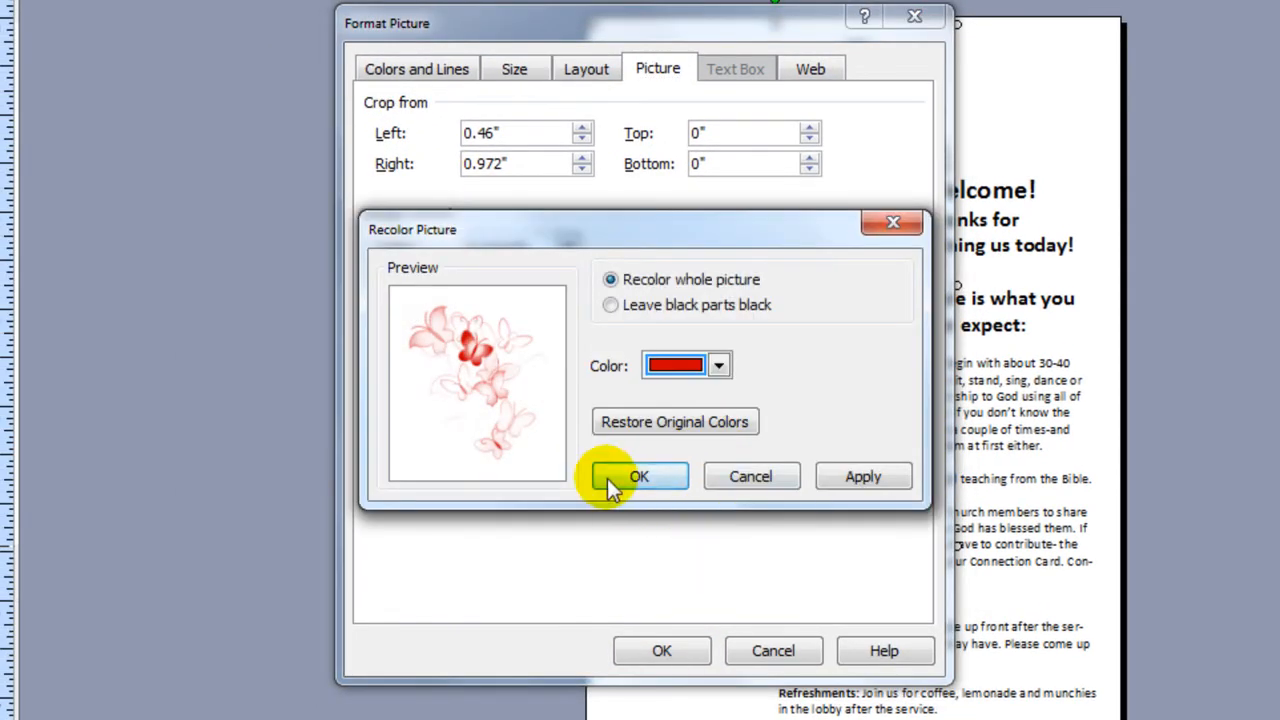
left_click(560, 476)
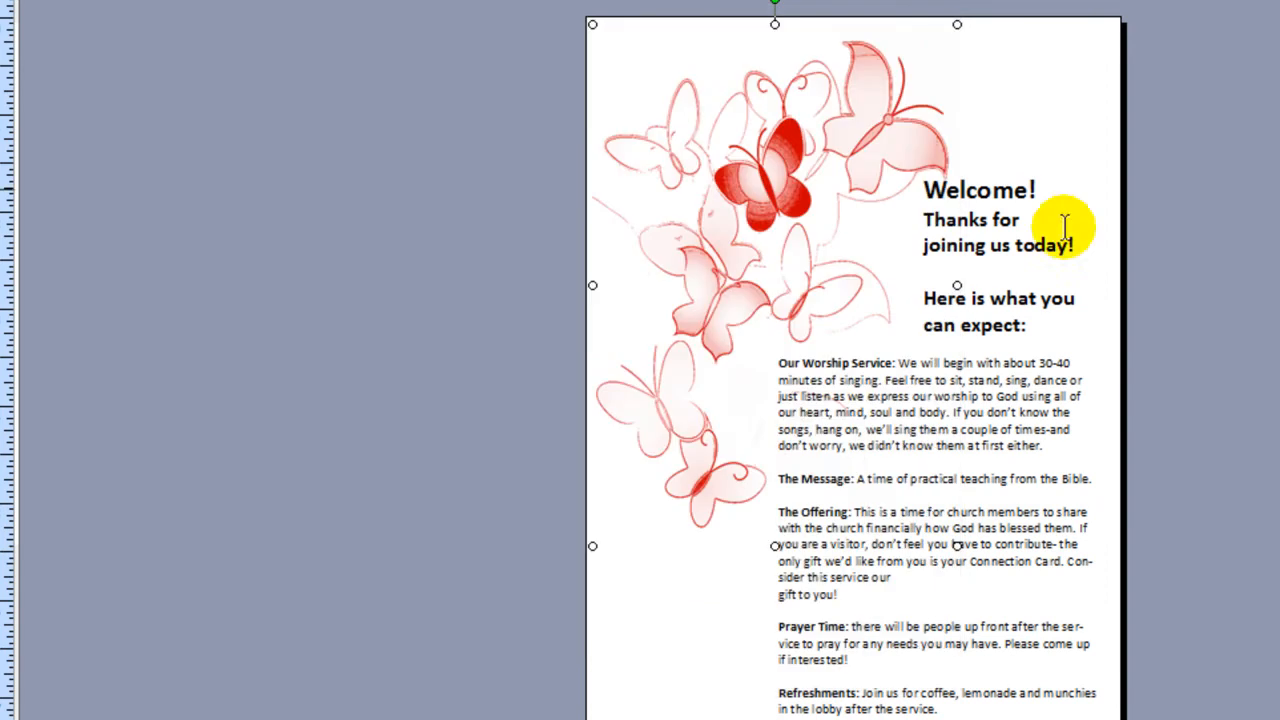
Return to the slideshow's Summary slide and reveal its first point about personalized images for church communications.
left_click(1243, 335)
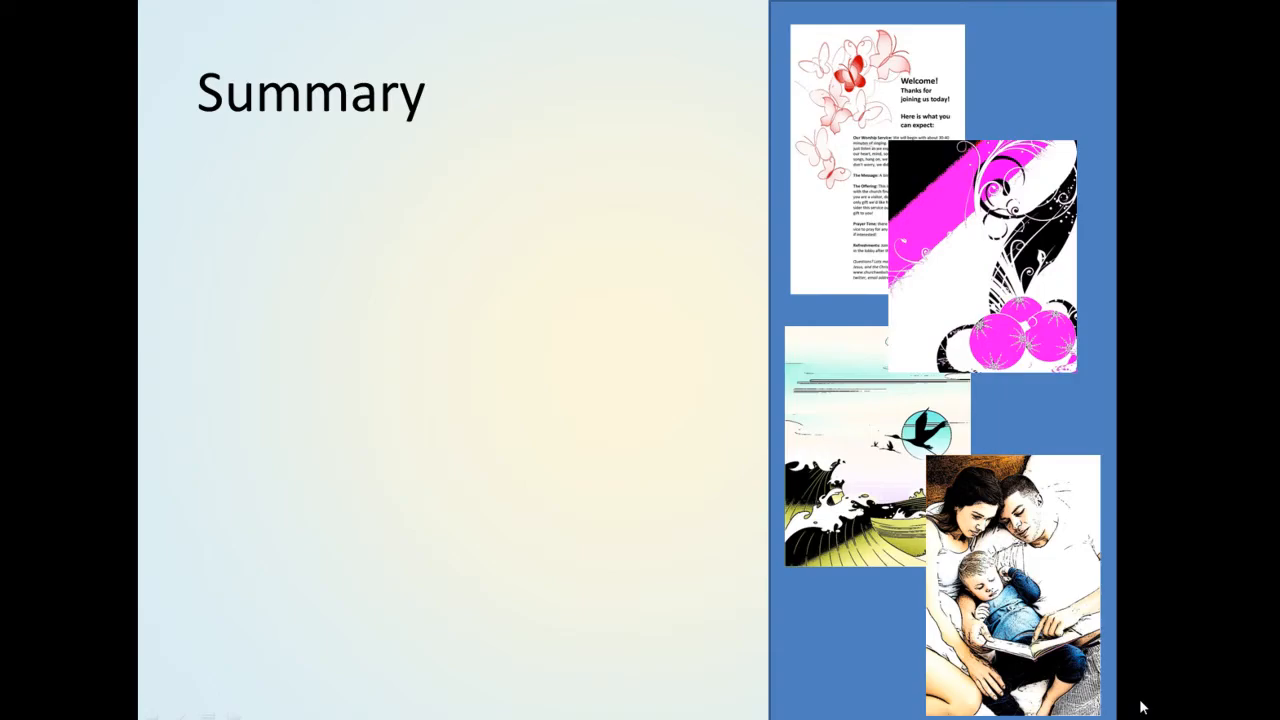
left_click(1143, 707)
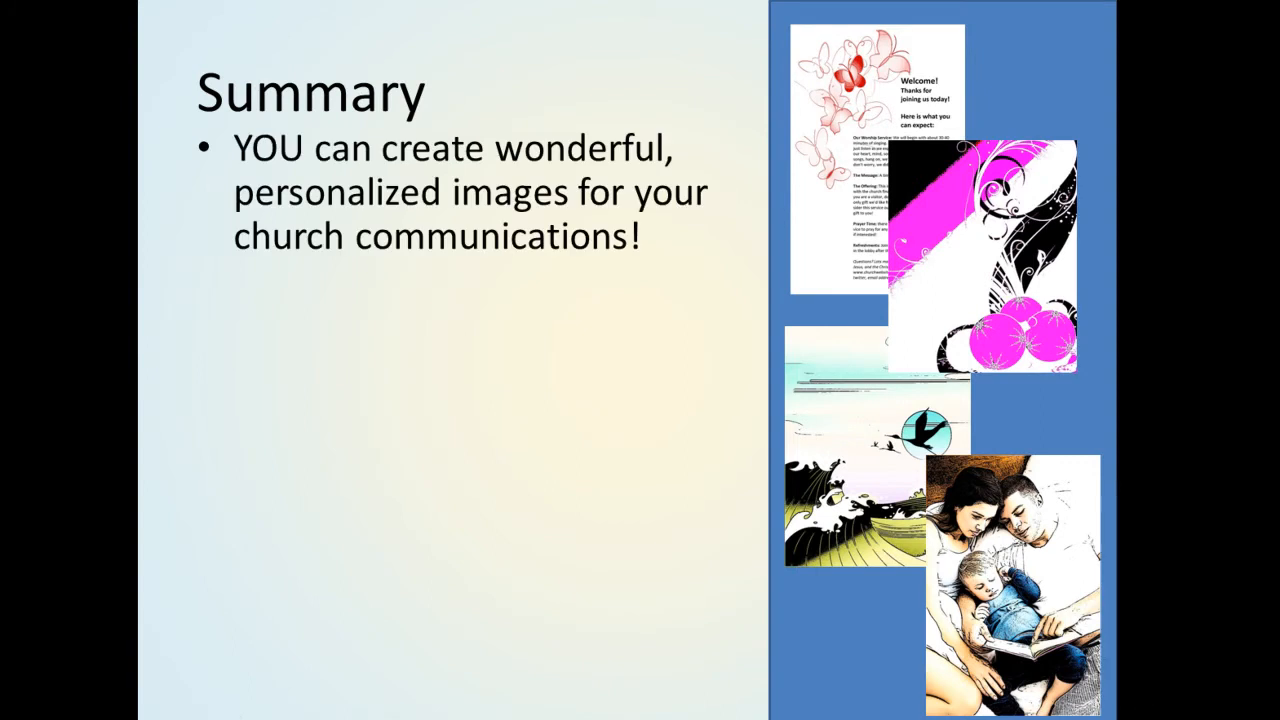